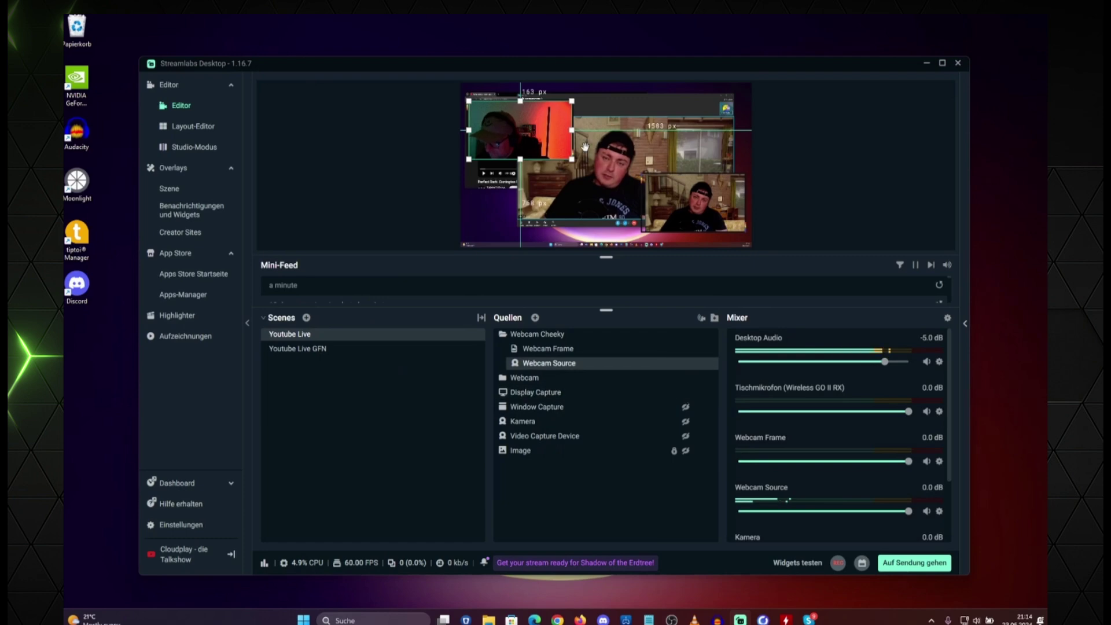
Check which sources the elements in the Youtube Live scene preview belong to, including Webcam Frame, Display Capture and Kamera.
{"action": "left_click", "coordinate": [608, 137]}
{"action": "left_click", "coordinate": [546, 149]}
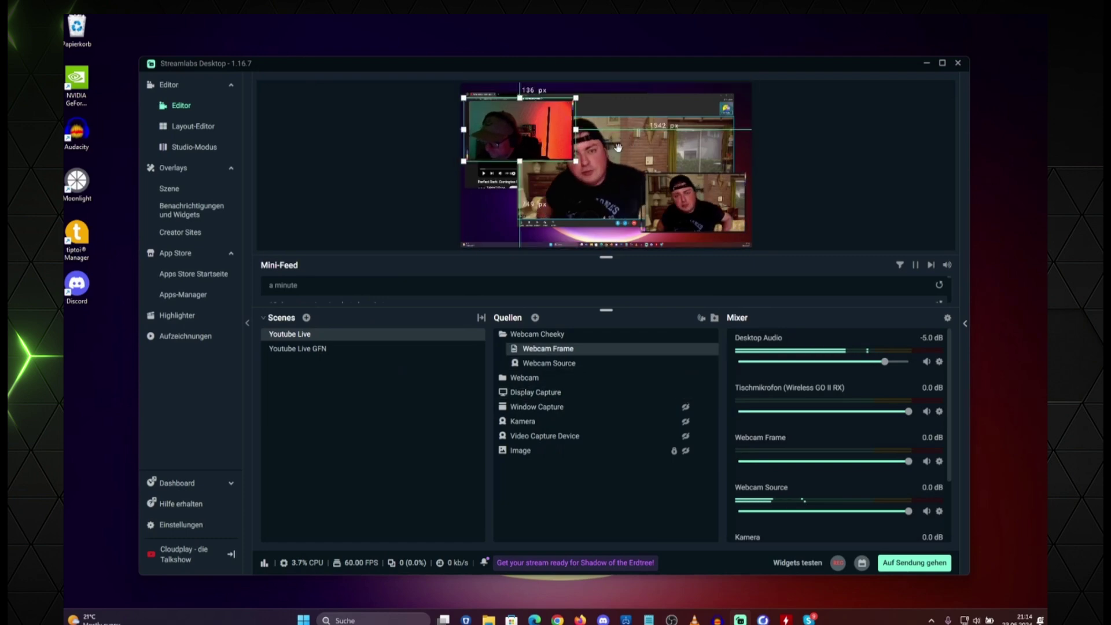
{"action": "left_click", "coordinate": [639, 161]}
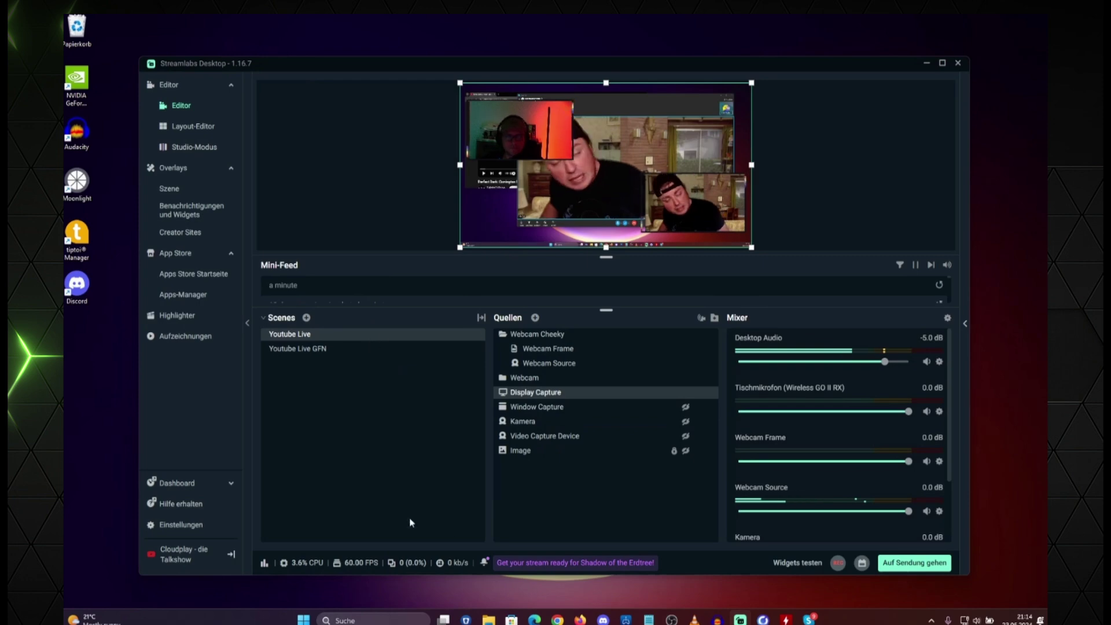
{"action": "left_click", "coordinate": [564, 137]}
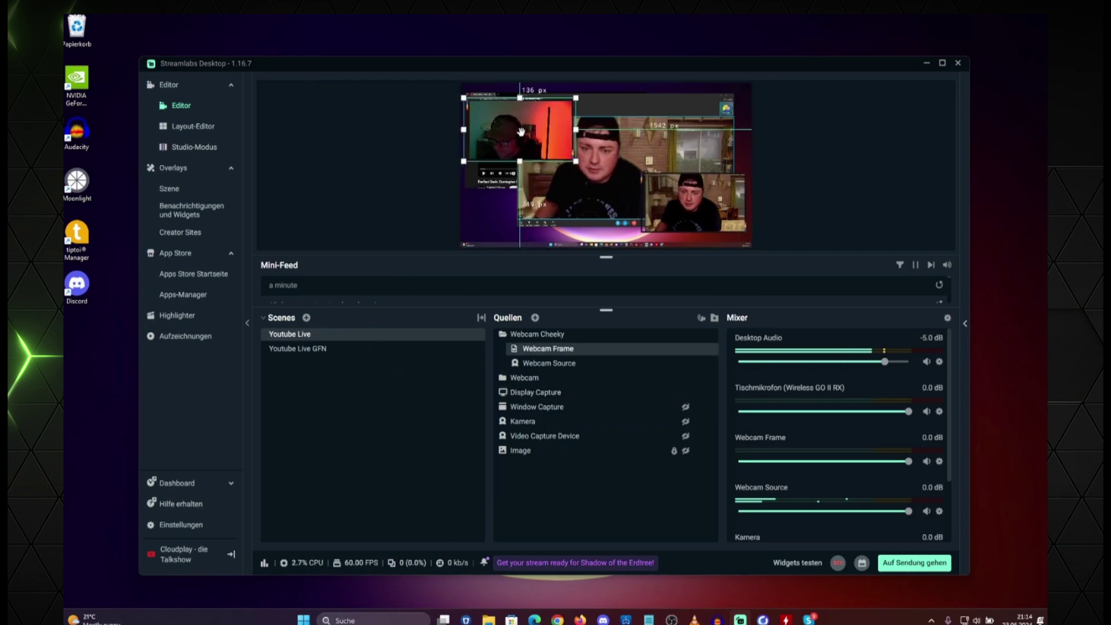
{"action": "left_click", "coordinate": [590, 172]}
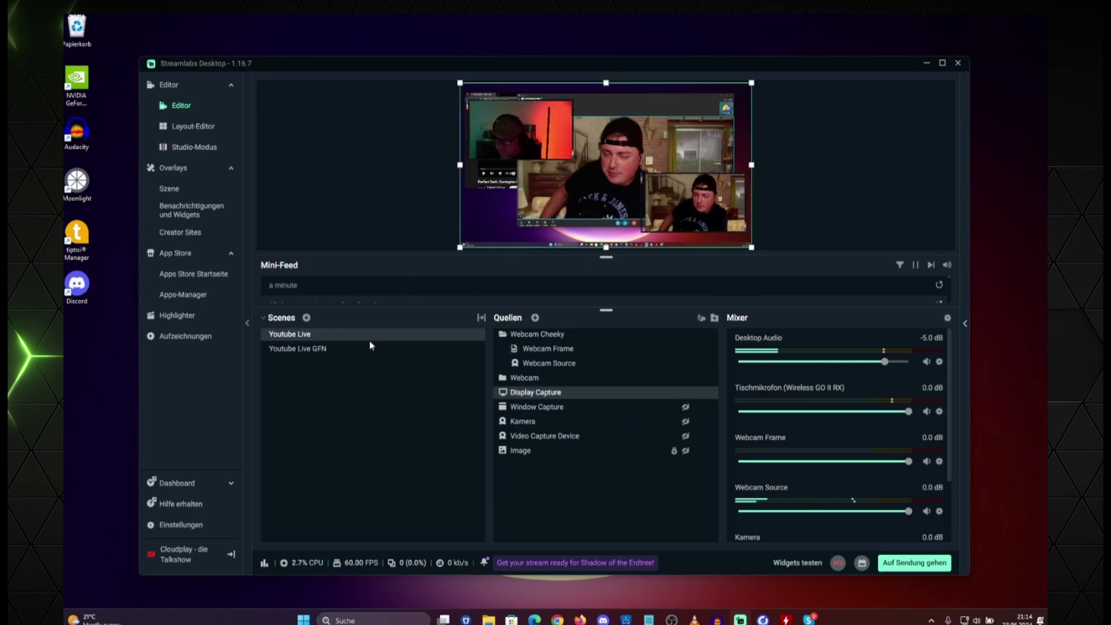
{"action": "left_click", "coordinate": [540, 421]}
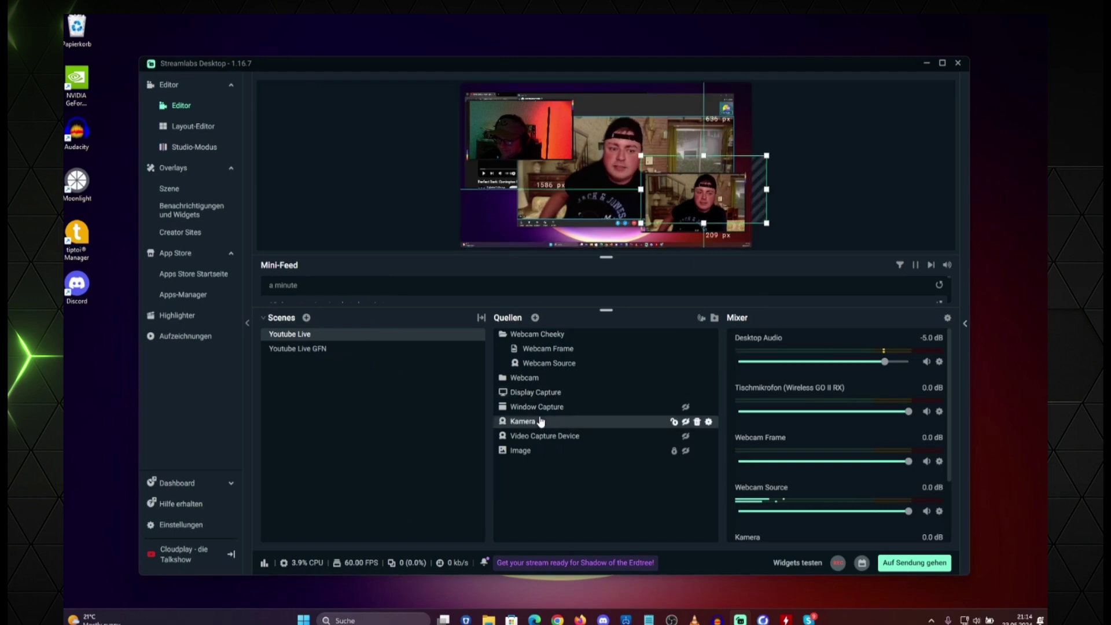
{"action": "left_click", "coordinate": [677, 152]}
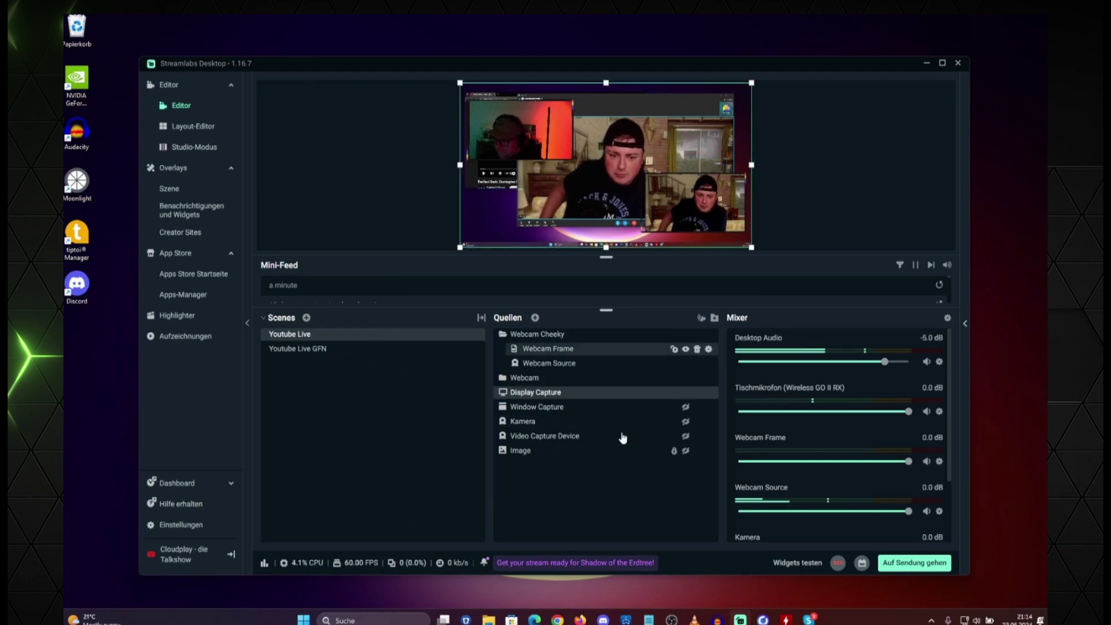
Move the Webcam Cheeky folder below the Webcam folder in the source order and select the Webcam folder.
{"action": "left_click", "coordinate": [535, 335]}
{"action": "left_click_drag", "start_coordinate": [535, 335], "coordinate": [533, 388]}
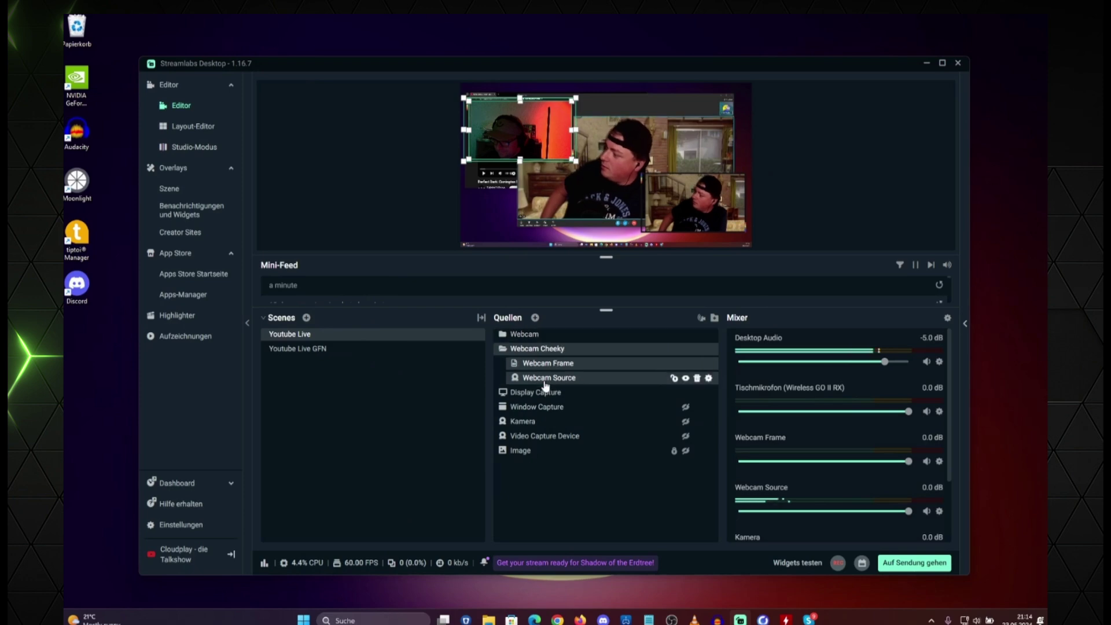
{"action": "left_click", "coordinate": [509, 335]}
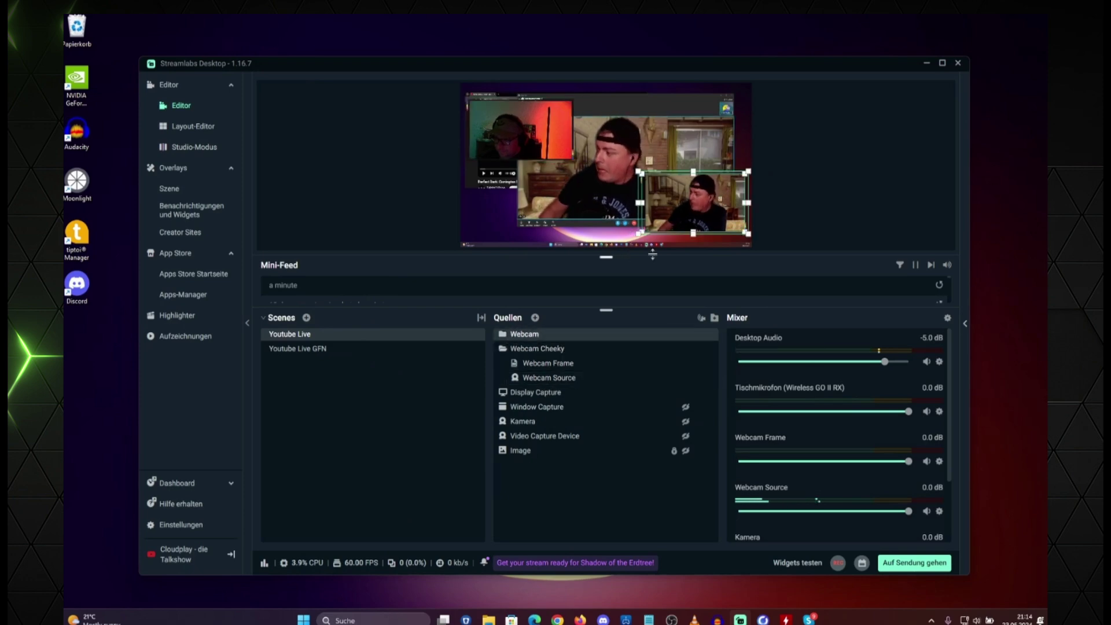
Examine how the Display Capture and Kamera sources are laid out on the canvas.
{"action": "left_click", "coordinate": [624, 137]}
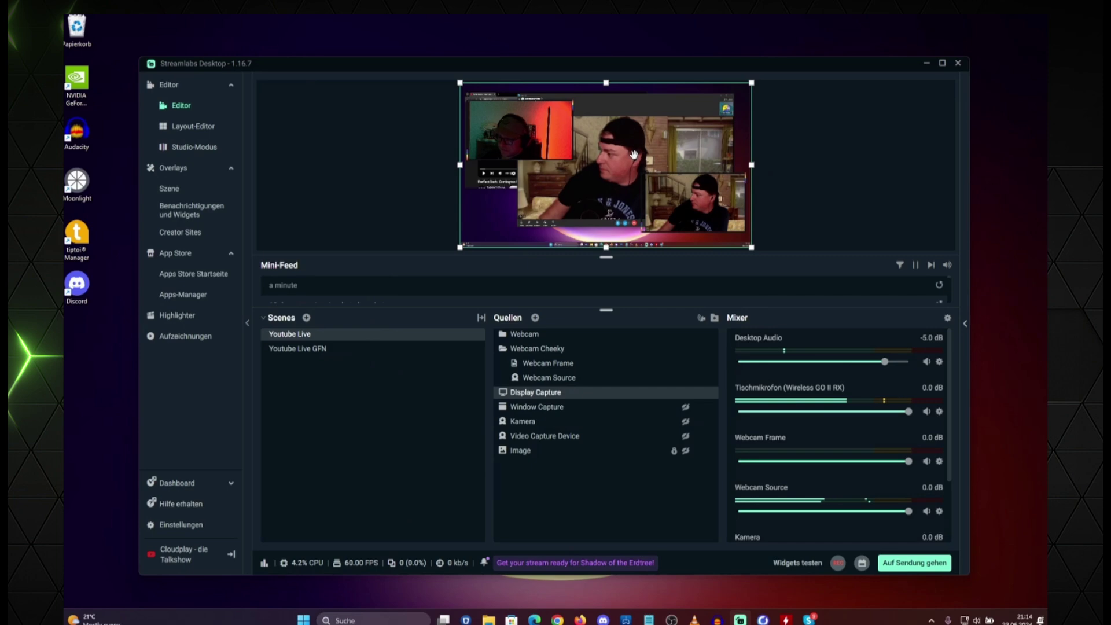
{"action": "left_click", "coordinate": [593, 153]}
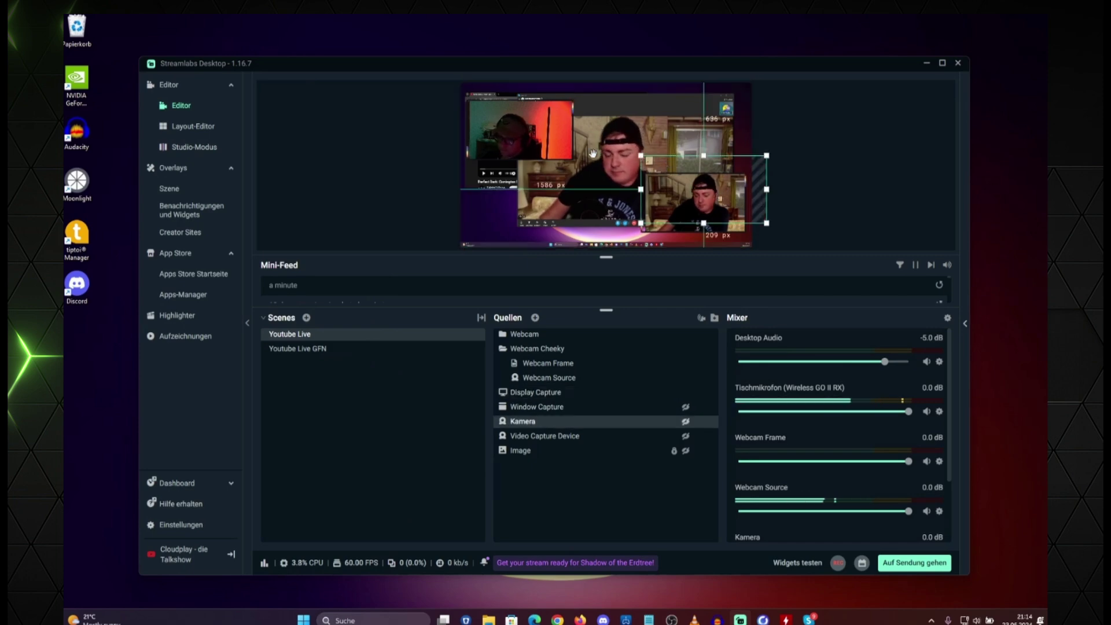
{"action": "left_click", "coordinate": [512, 123]}
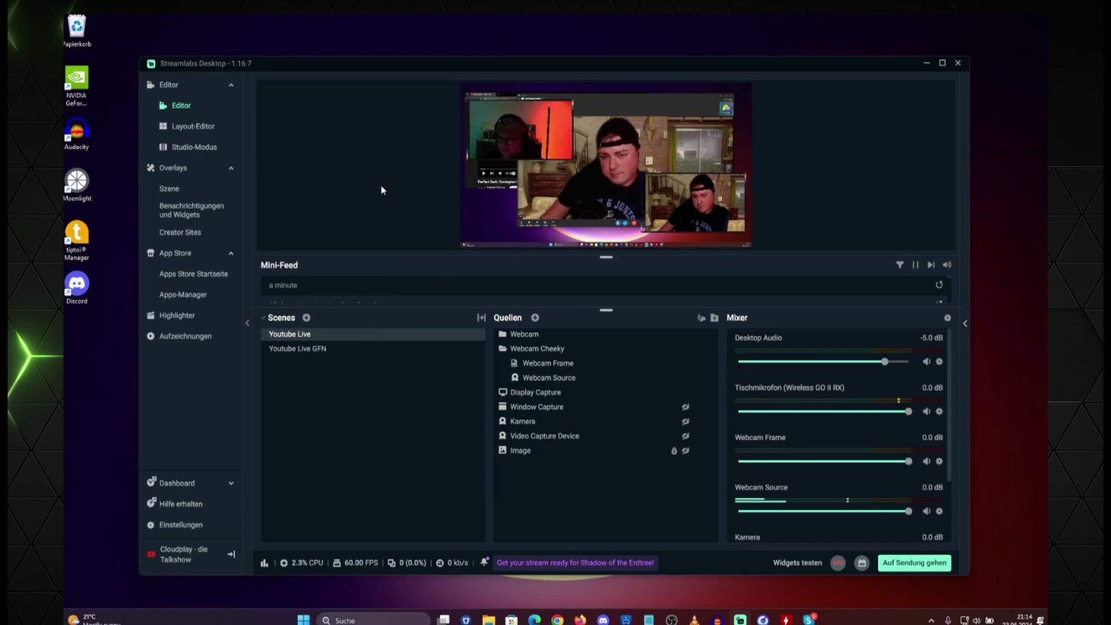
{"action": "left_click", "coordinate": [650, 170]}
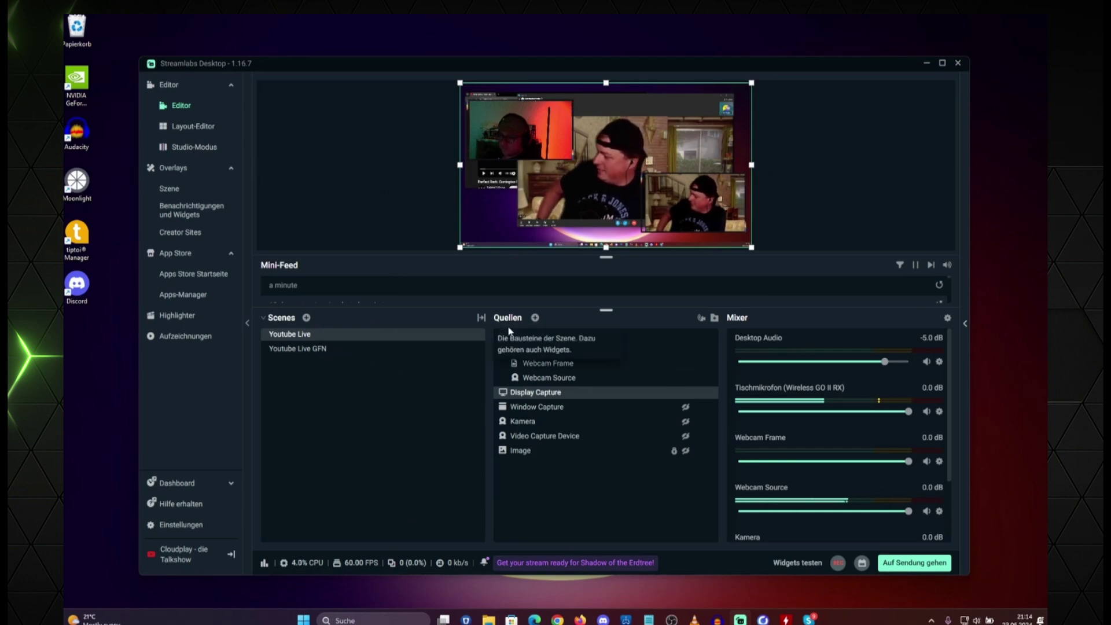
Open the media file settings for the webcam and close them.
{"action": "left_click", "coordinate": [520, 338]}
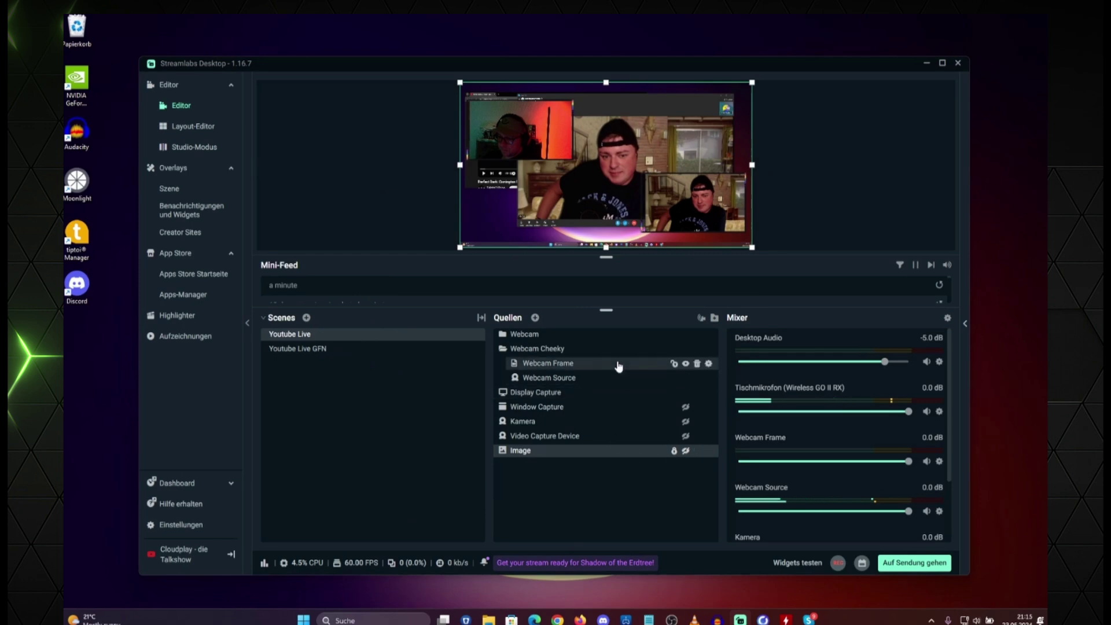
{"action": "double_click", "coordinate": [544, 362]}
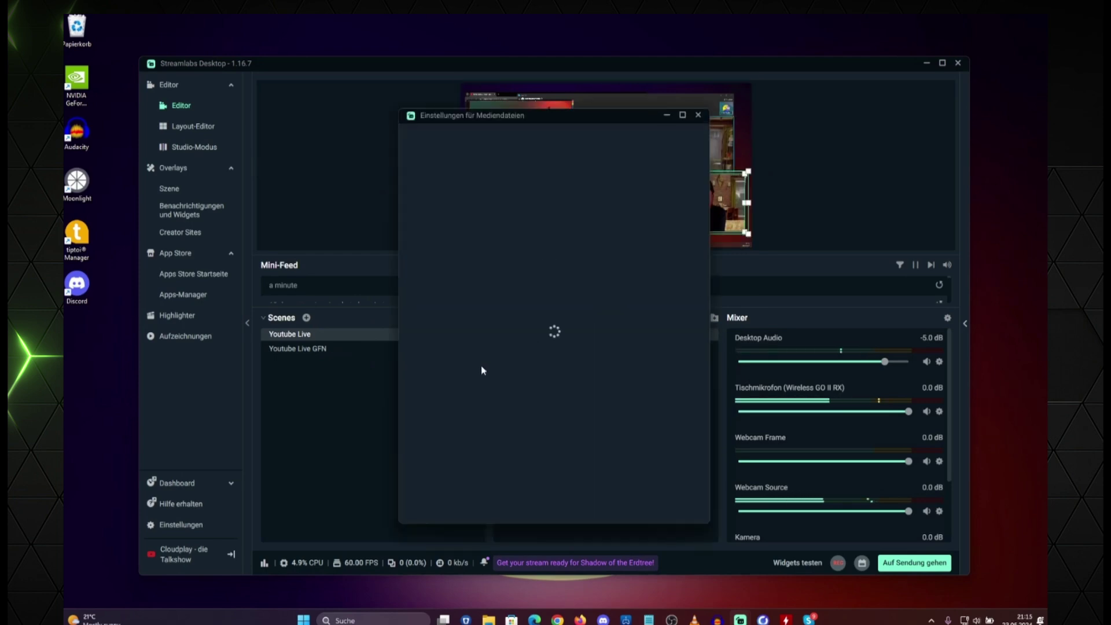
{"action": "left_click", "coordinate": [697, 115]}
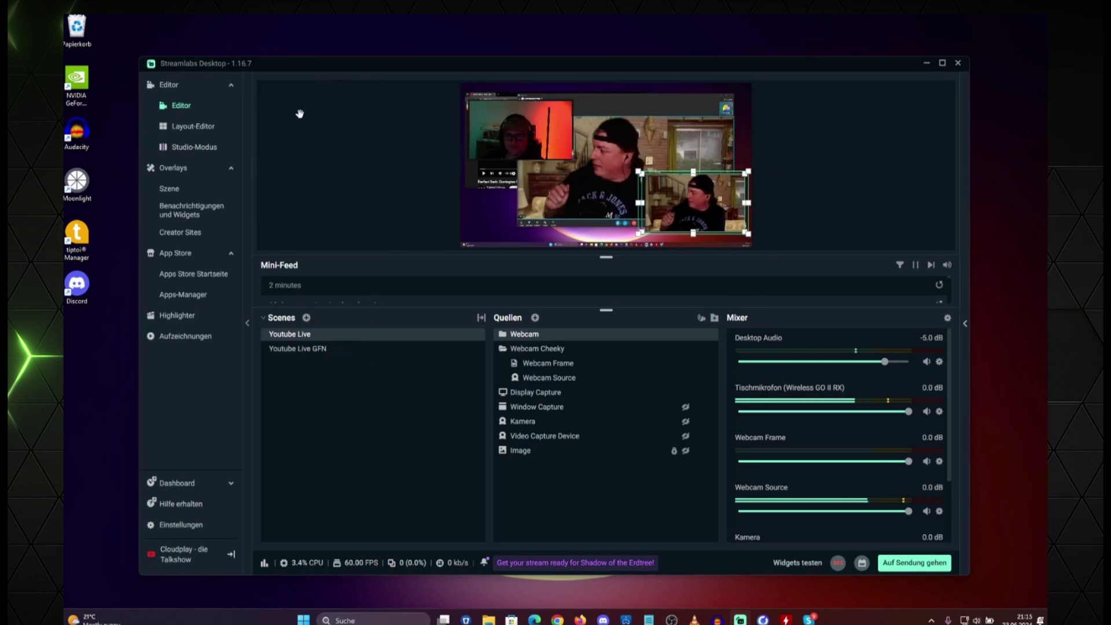
Go through the webcam, Display Capture, Window Capture and Kamera sources to identify each one's area in the preview.
{"action": "left_click", "coordinate": [511, 129]}
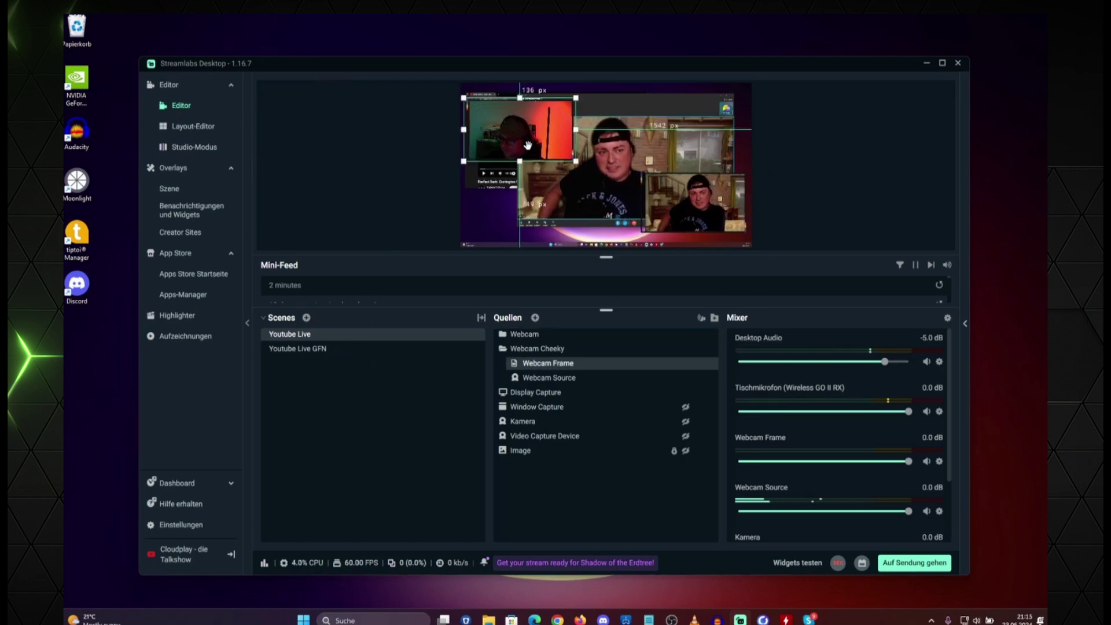
{"action": "left_click", "coordinate": [568, 155]}
{"action": "left_click", "coordinate": [703, 202]}
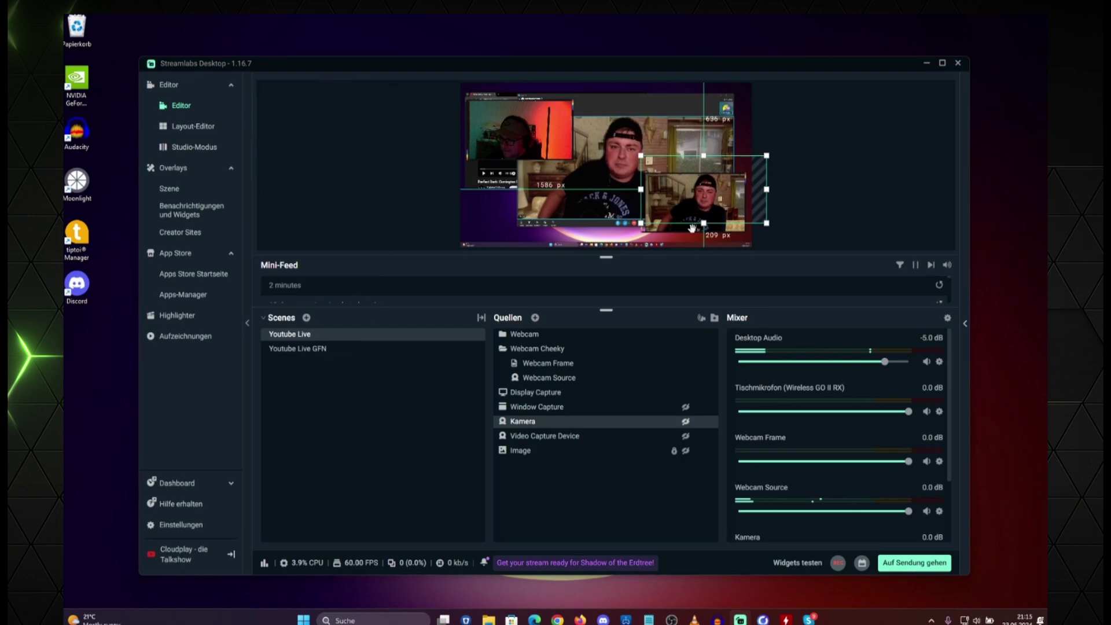
{"action": "left_click", "coordinate": [529, 391]}
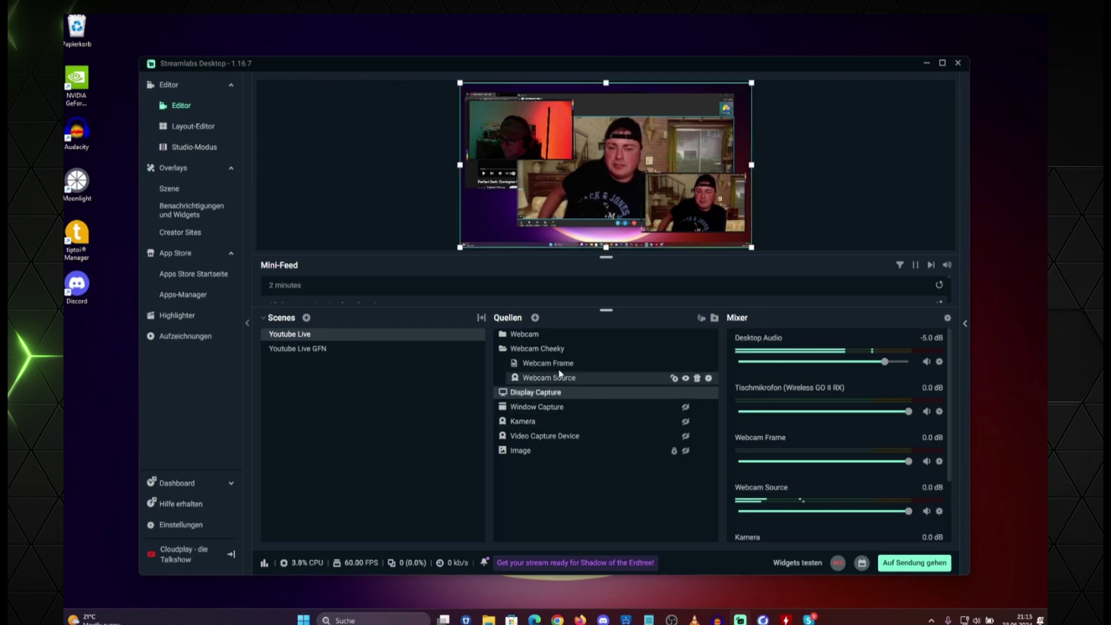
{"action": "left_click", "coordinate": [535, 349]}
{"action": "left_click", "coordinate": [547, 421]}
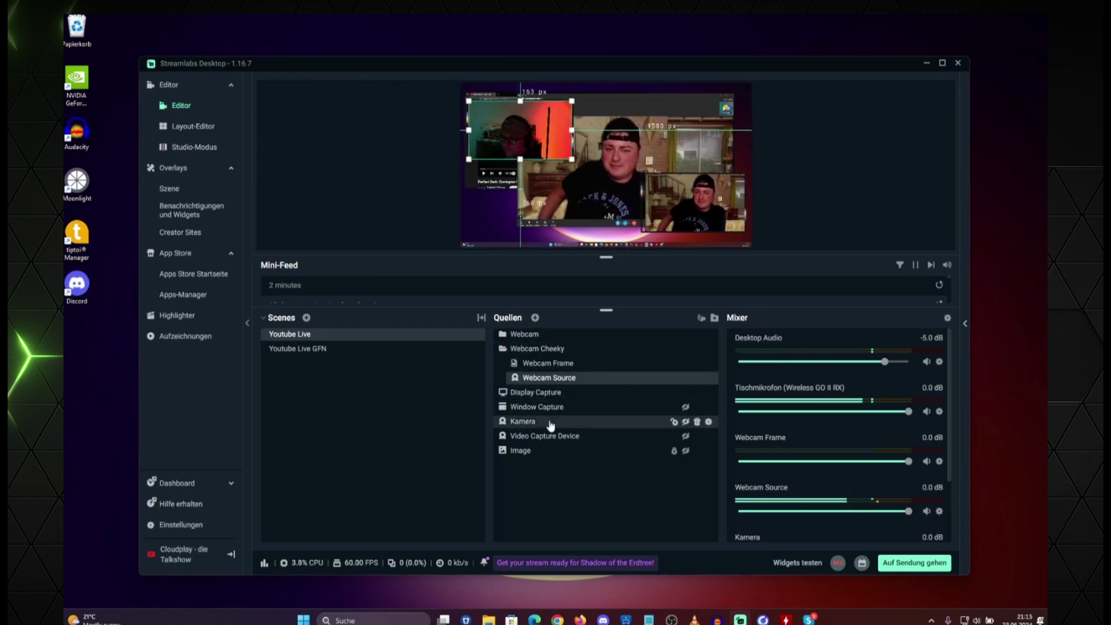
{"action": "left_click", "coordinate": [542, 408]}
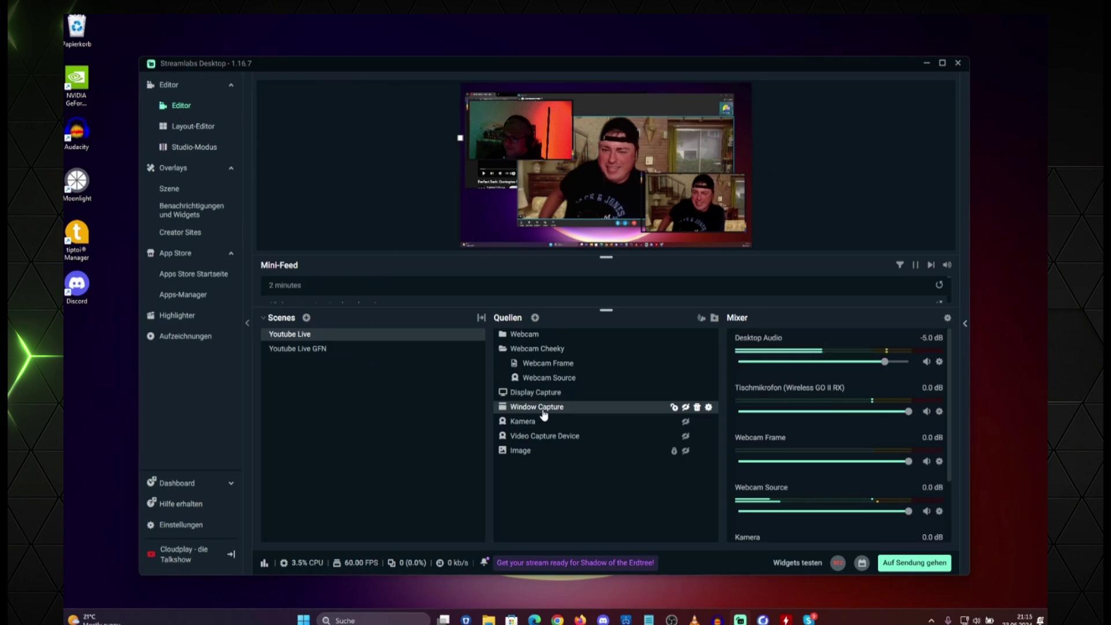
{"action": "left_click", "coordinate": [535, 392]}
{"action": "left_click", "coordinate": [547, 377]}
{"action": "left_click", "coordinate": [536, 391]}
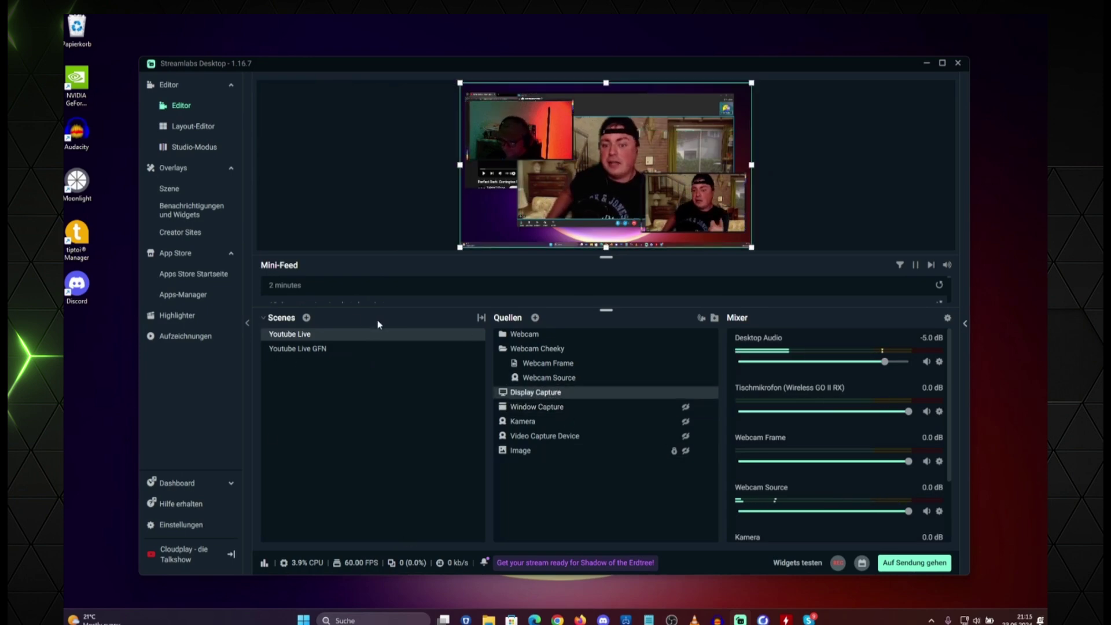
{"action": "right_click", "coordinate": [386, 338]}
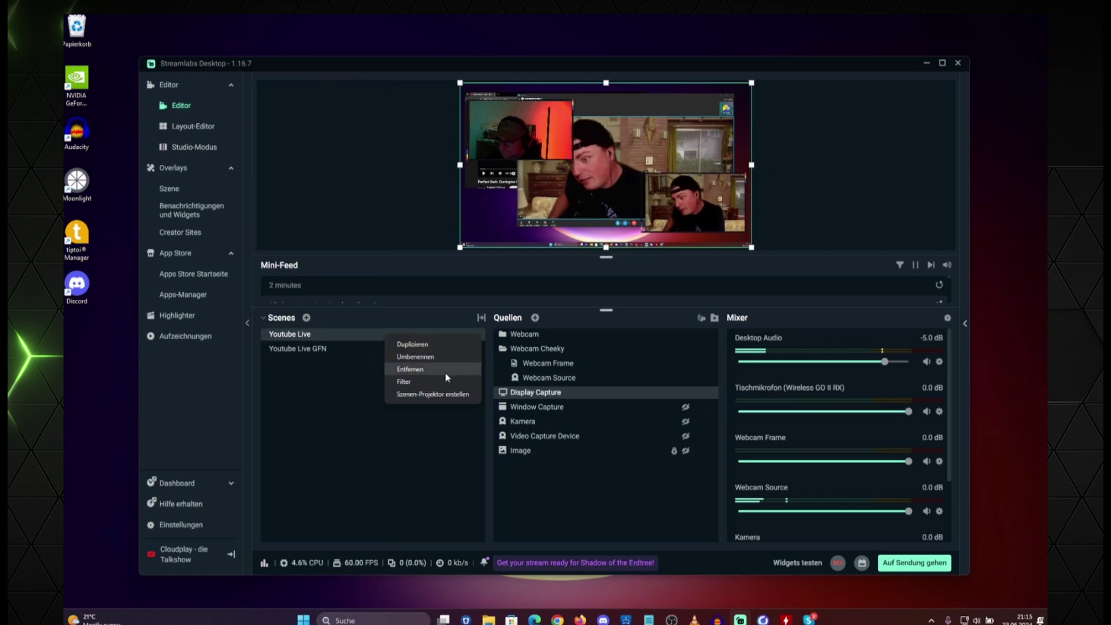
{"action": "left_click", "coordinate": [528, 335]}
{"action": "left_click", "coordinate": [528, 335]}
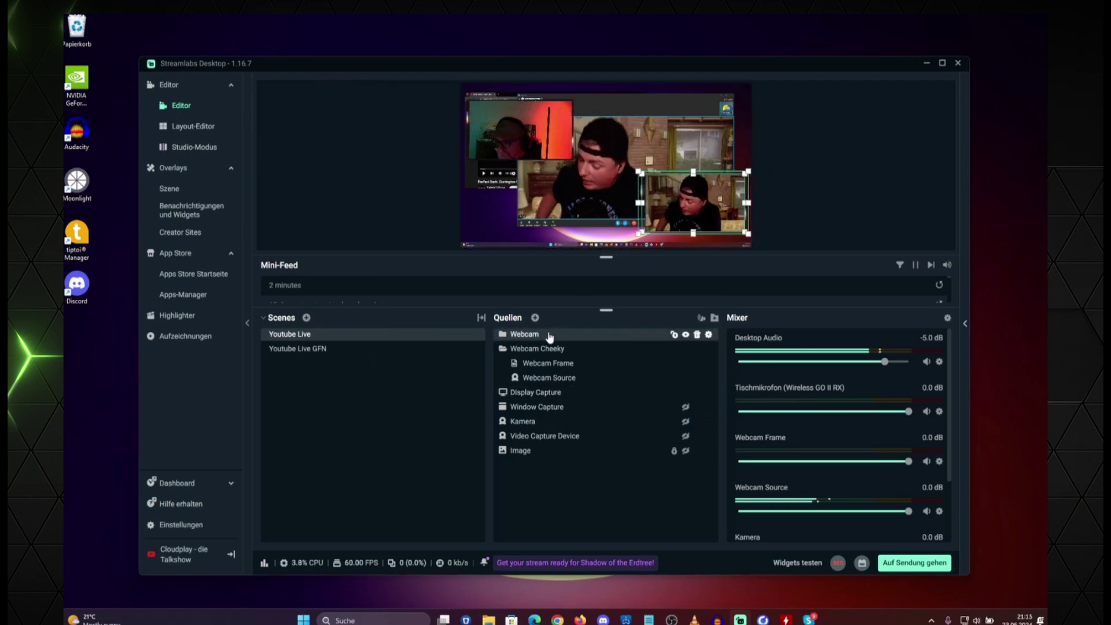
Compare the areas covered by the Webcam folder, the Webcam Cheeky folder and the Display Capture in the scene.
{"action": "left_click_drag", "start_coordinate": [579, 173], "coordinate": [626, 174]}
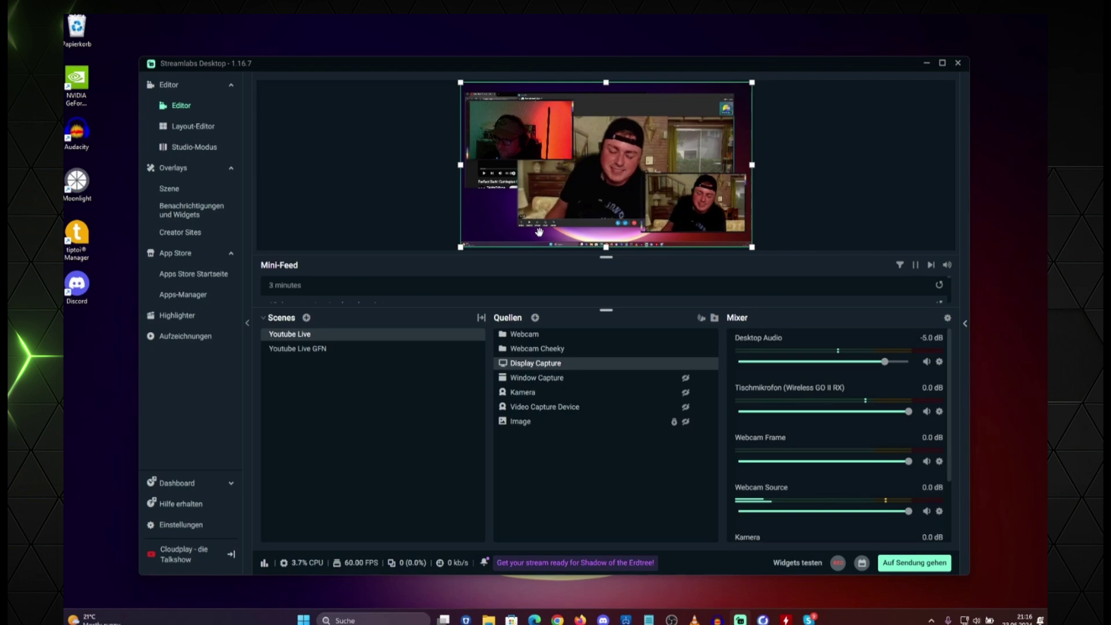
{"action": "left_click", "coordinate": [512, 335]}
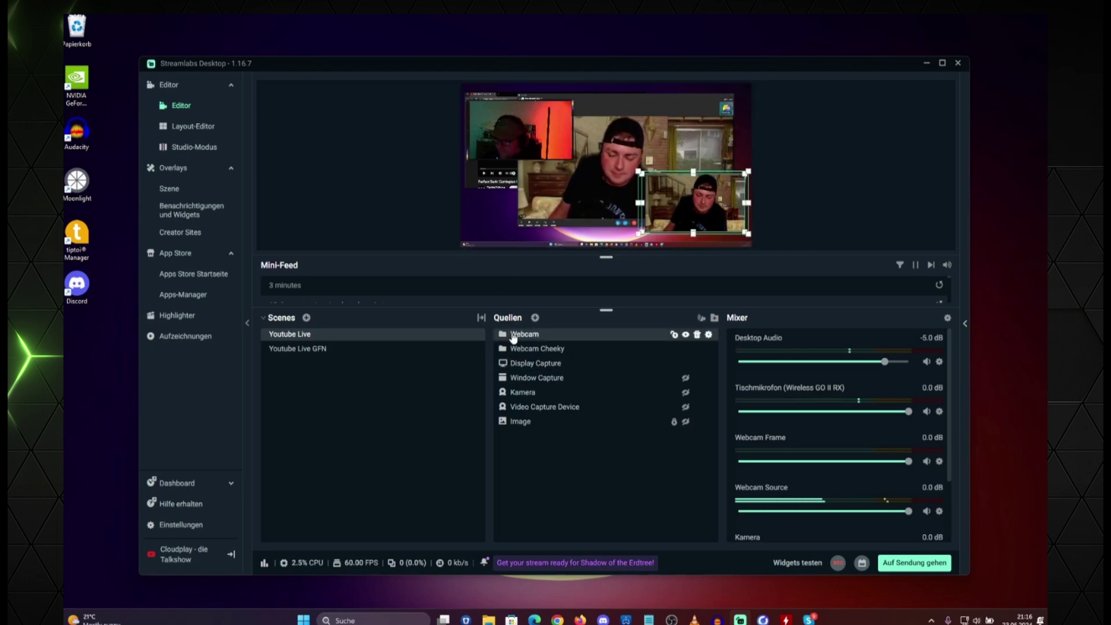
{"action": "left_click", "coordinate": [532, 348]}
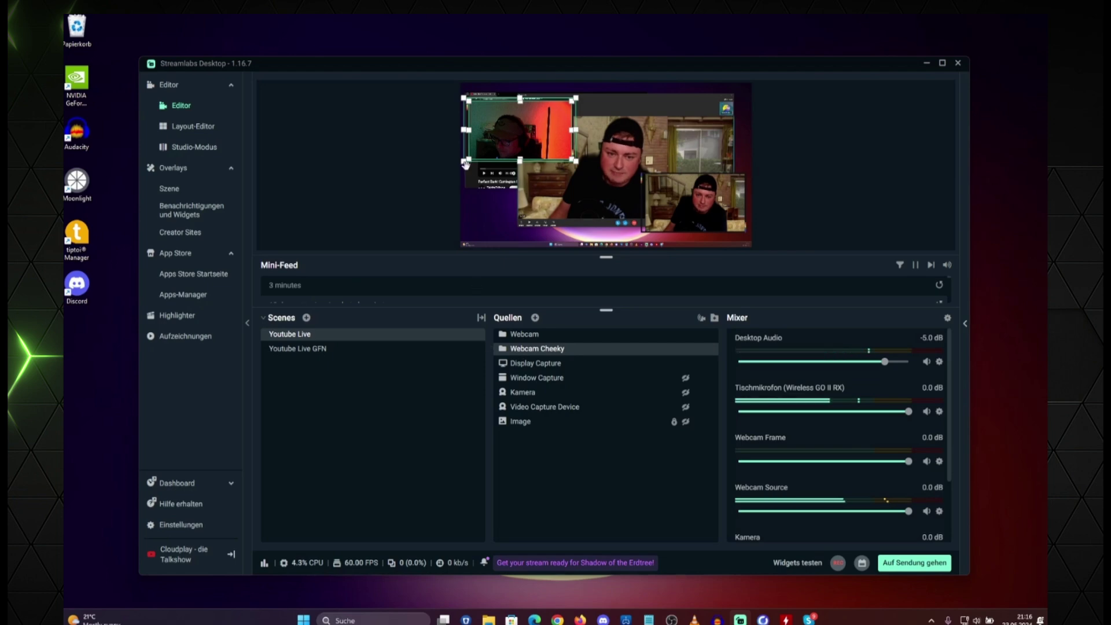
{"action": "left_click", "coordinate": [561, 128]}
{"action": "left_click", "coordinate": [530, 132]}
{"action": "left_click", "coordinate": [501, 134]}
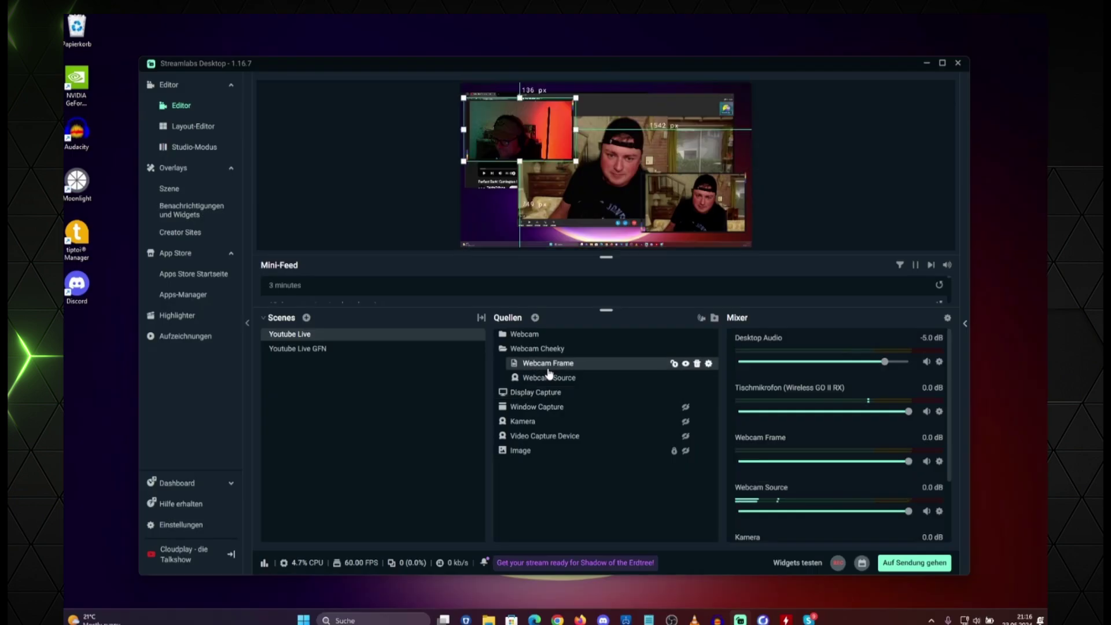
{"action": "left_click", "coordinate": [509, 145]}
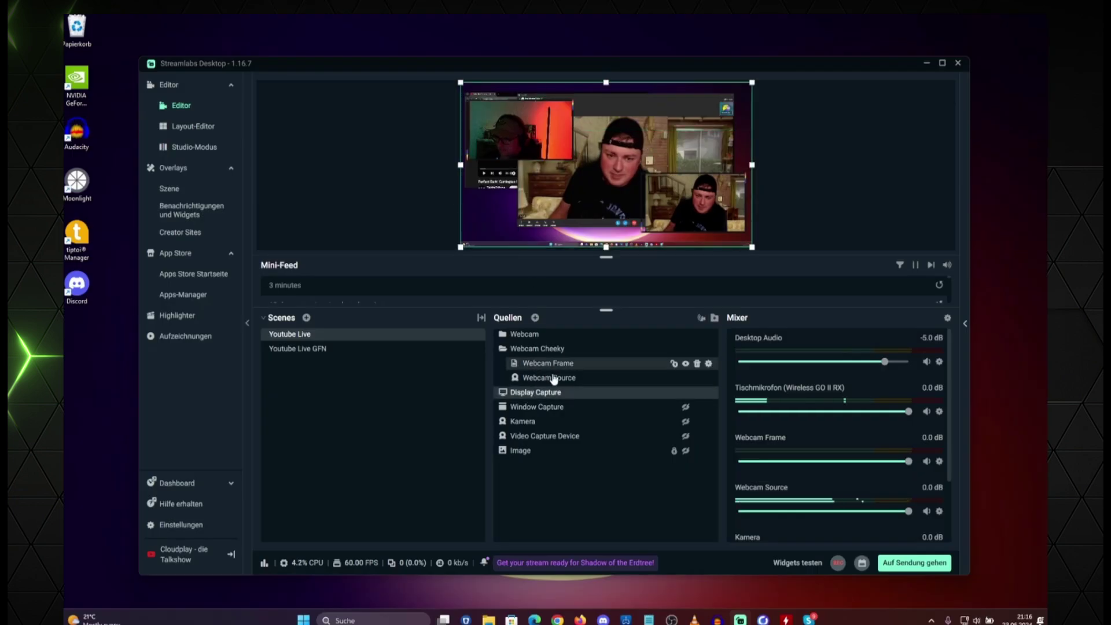
{"action": "left_click", "coordinate": [517, 336]}
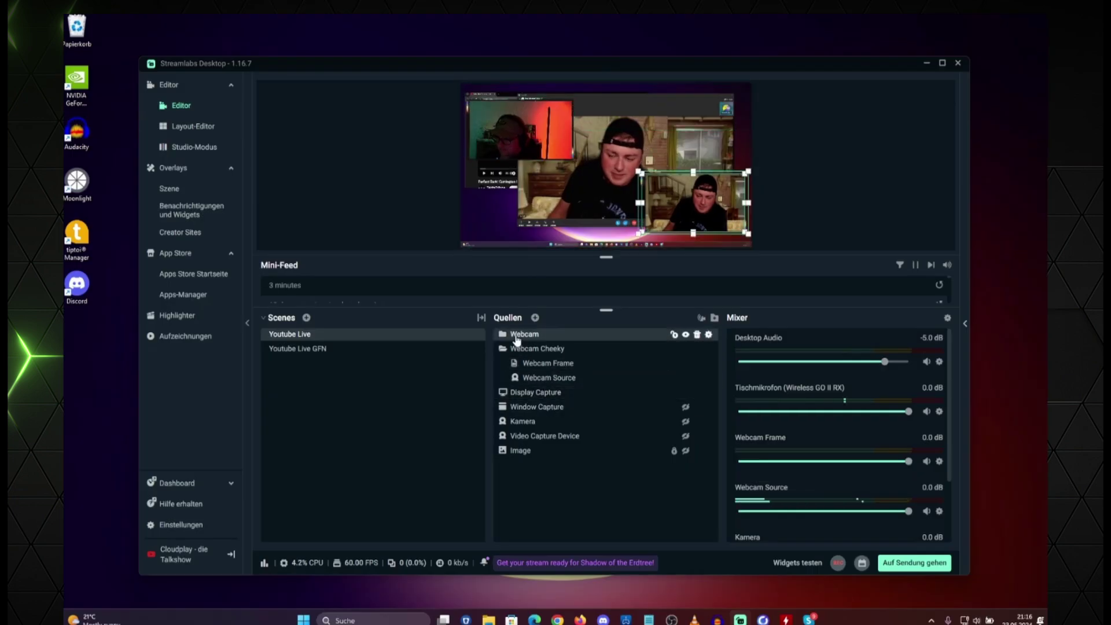
Try shifting the webcam and the display capture to other positions on the canvas.
{"action": "left_click", "coordinate": [698, 208]}
{"action": "left_click_drag", "start_coordinate": [698, 208], "coordinate": [686, 207]}
{"action": "left_click", "coordinate": [517, 233]}
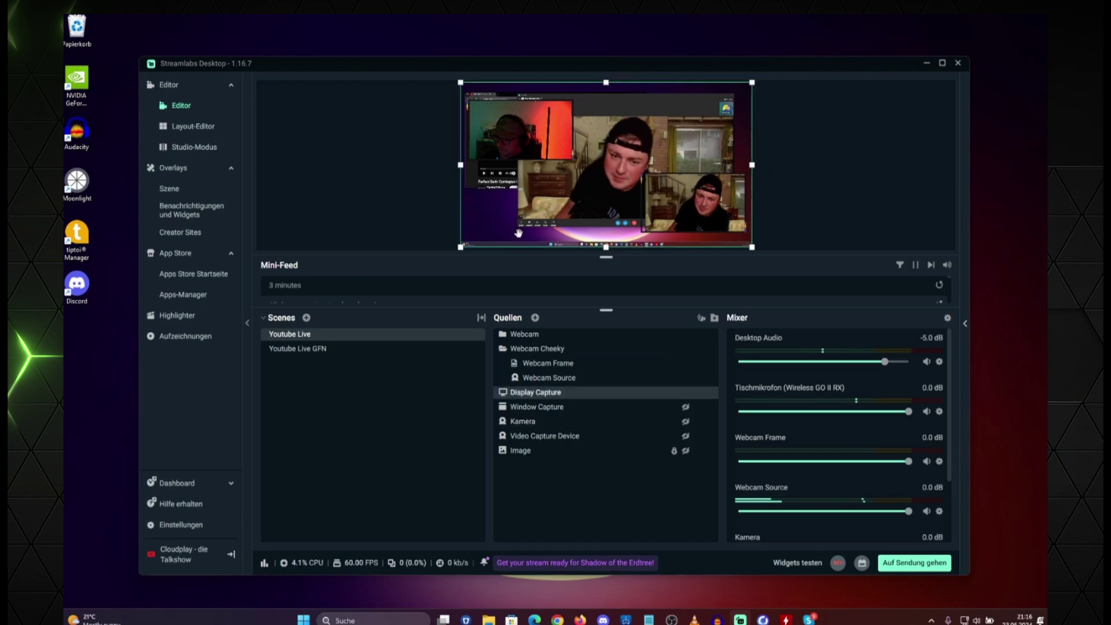
{"action": "left_click", "coordinate": [697, 199]}
{"action": "left_click", "coordinate": [509, 229]}
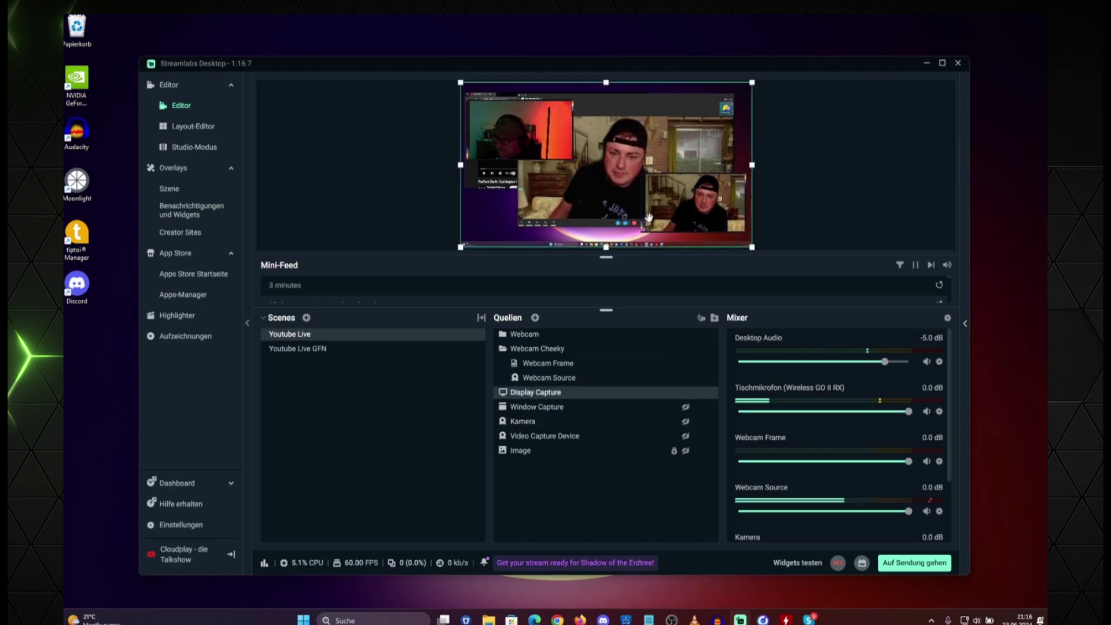
{"action": "left_click_drag", "start_coordinate": [697, 200], "coordinate": [703, 190]}
{"action": "left_click", "coordinate": [488, 214]}
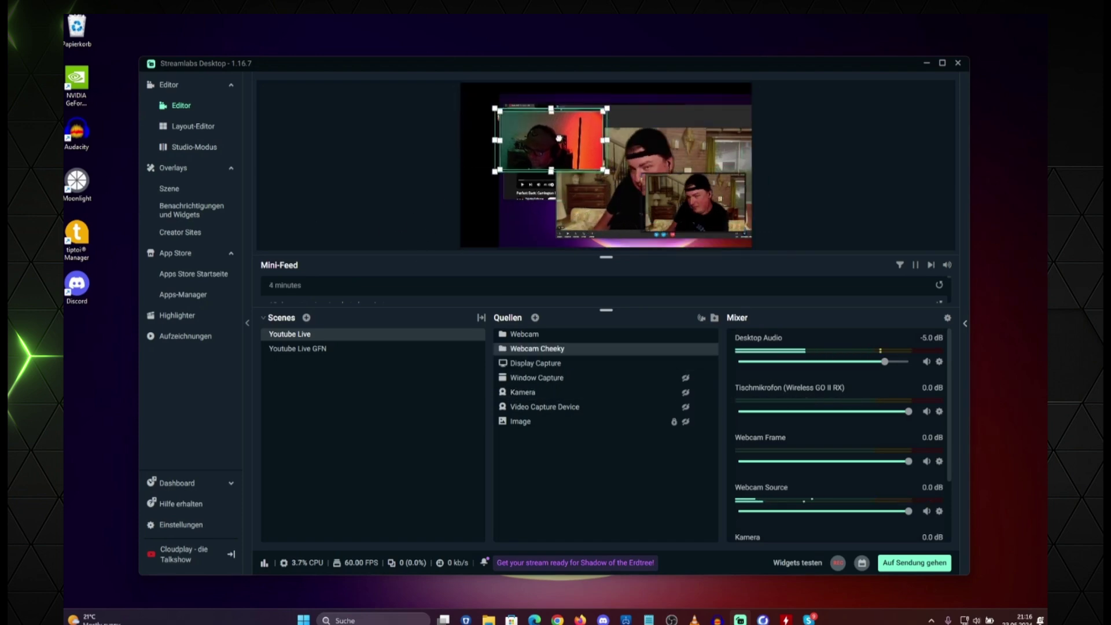
Place the Webcam Cheeky group directly above the Webcam group on the canvas and realign the Display Capture to fill the whole canvas.
{"action": "left_click_drag", "start_coordinate": [558, 139], "coordinate": [665, 124]}
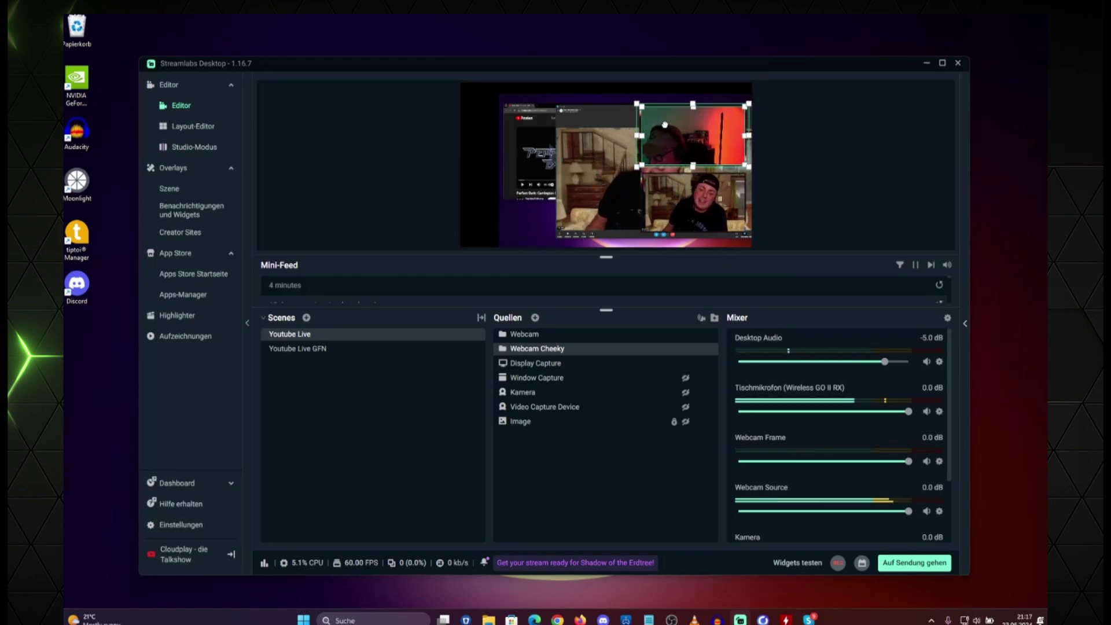
{"action": "left_click_drag", "start_coordinate": [522, 198], "coordinate": [515, 191]}
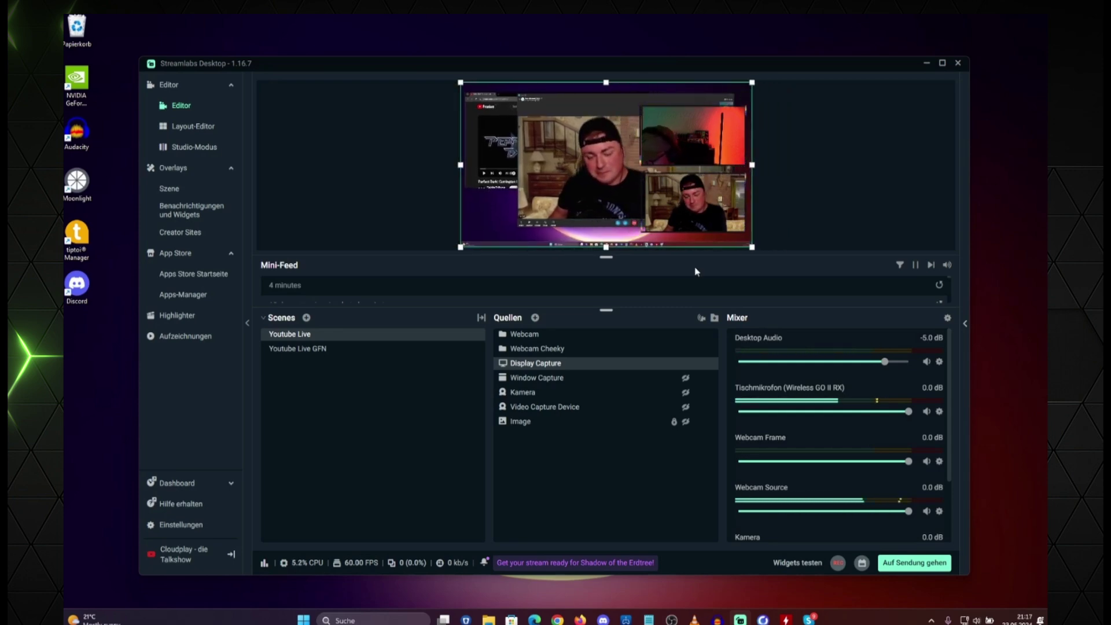
{"action": "left_click", "coordinate": [691, 213]}
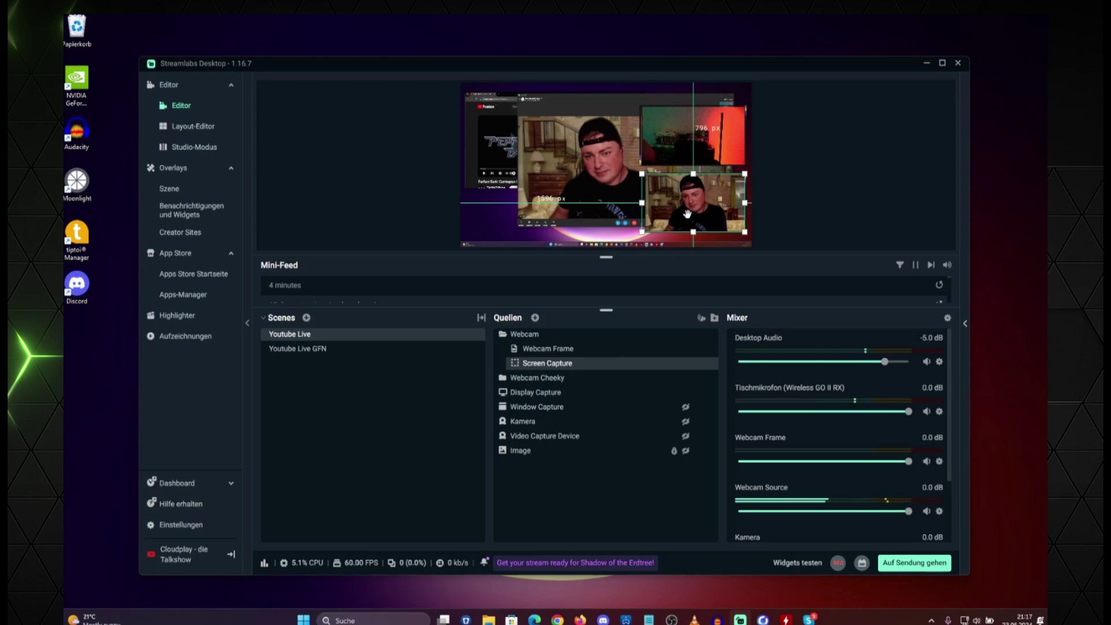
Set the left crop (Links) of the Webcam folder's Screen Capture to 10 in its Zuschneiden/Auffüllen filter.
{"action": "left_click", "coordinate": [810, 218]}
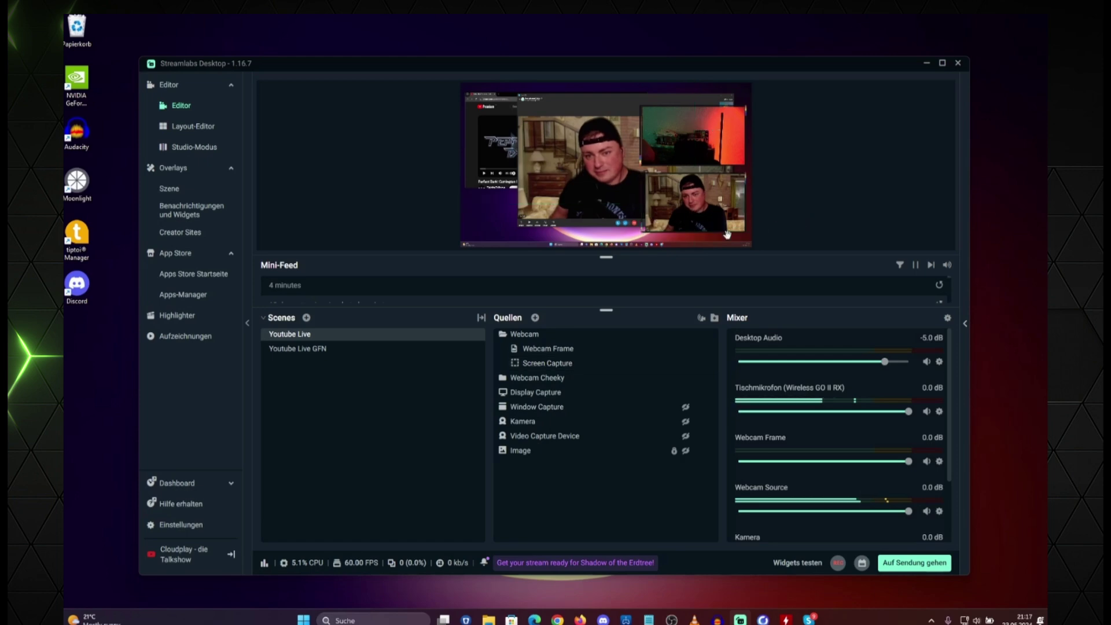
{"action": "left_click", "coordinate": [566, 348]}
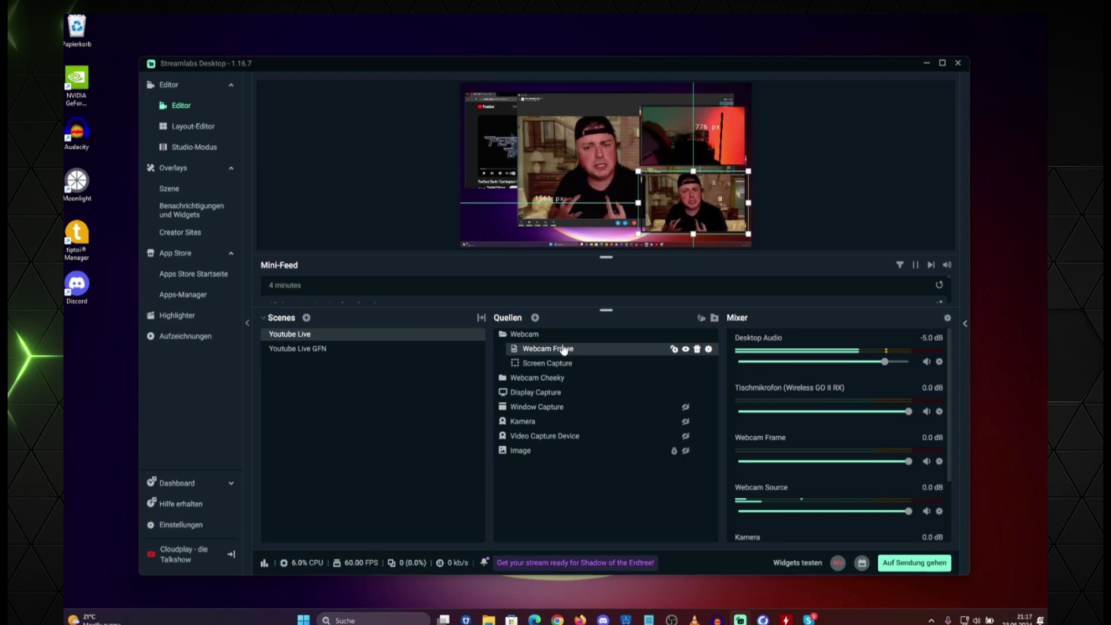
{"action": "left_click", "coordinate": [577, 362]}
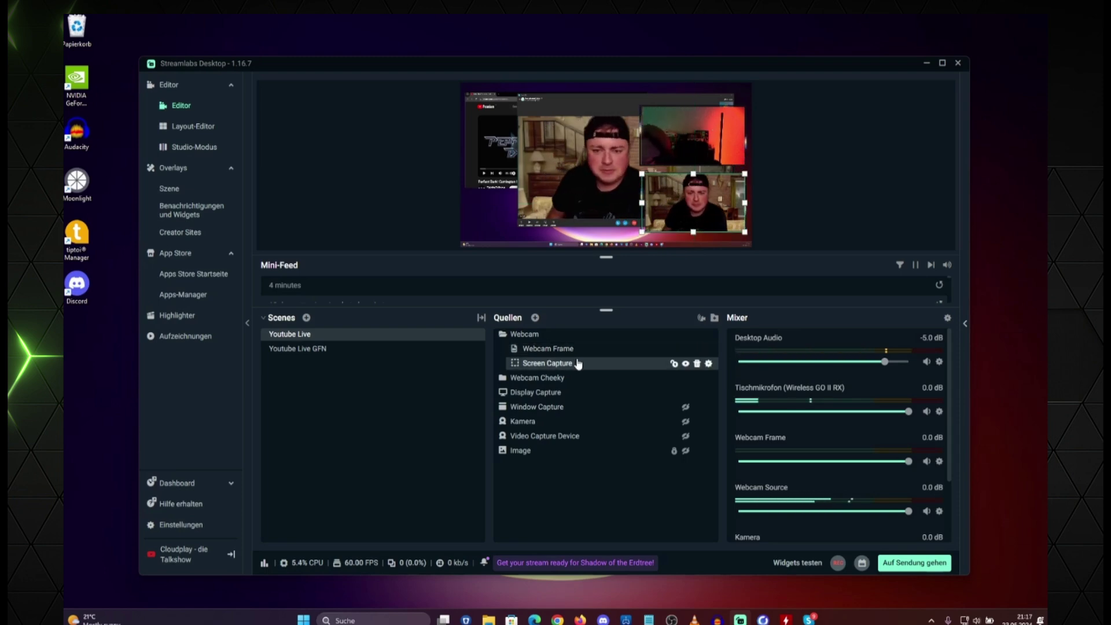
{"action": "right_click", "coordinate": [577, 362]}
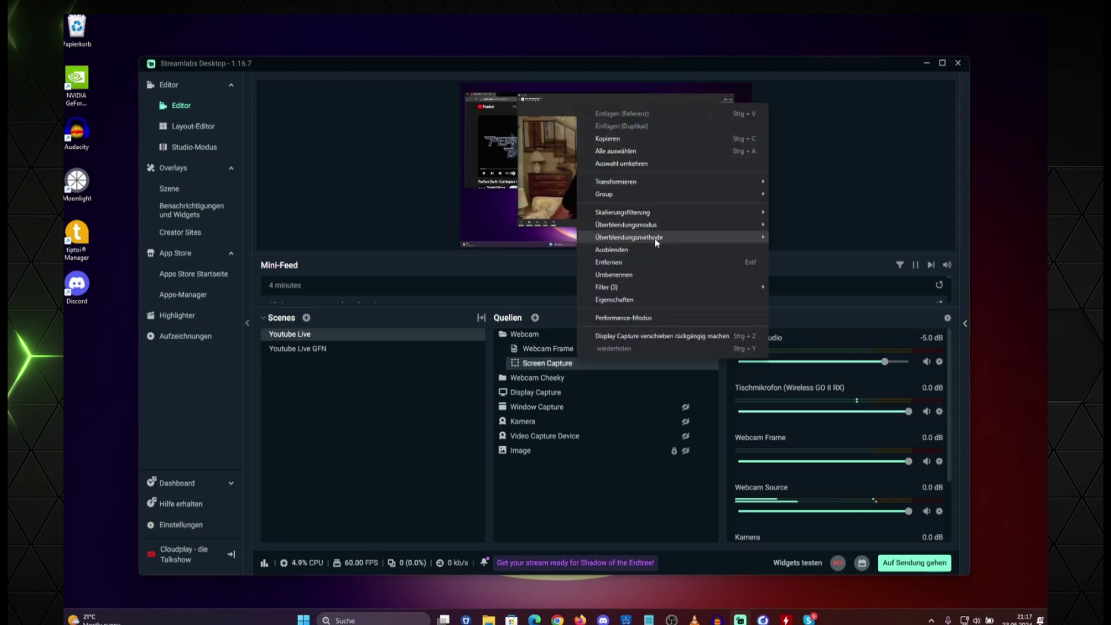
{"action": "mouse_move", "coordinate": [648, 291]}
{"action": "left_click", "coordinate": [804, 293]}
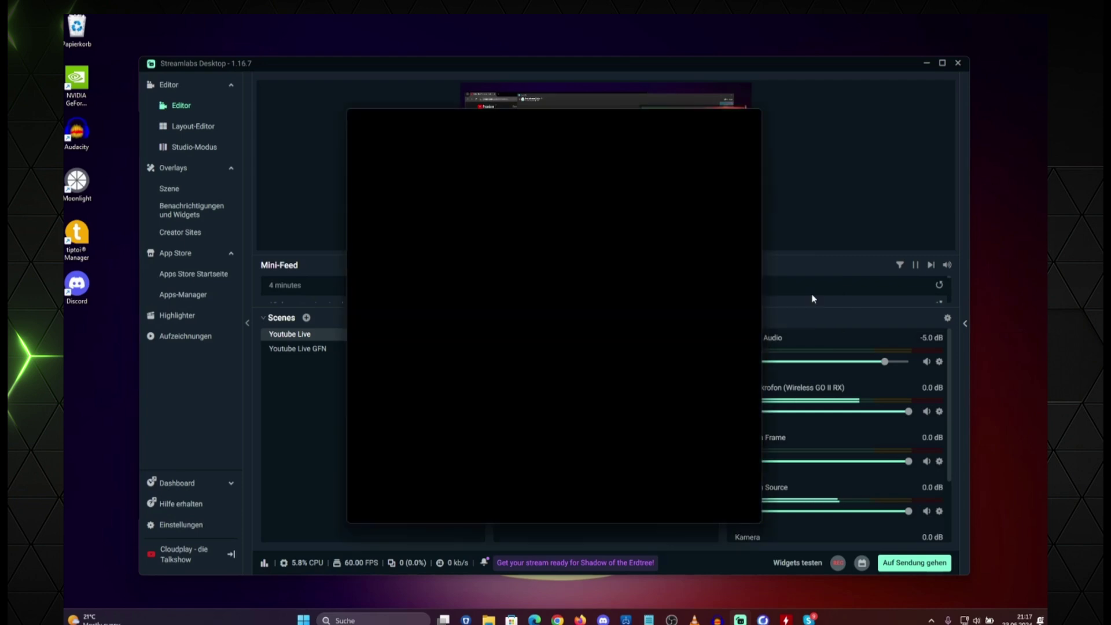
{"action": "left_click_drag", "start_coordinate": [570, 121], "coordinate": [336, 113]}
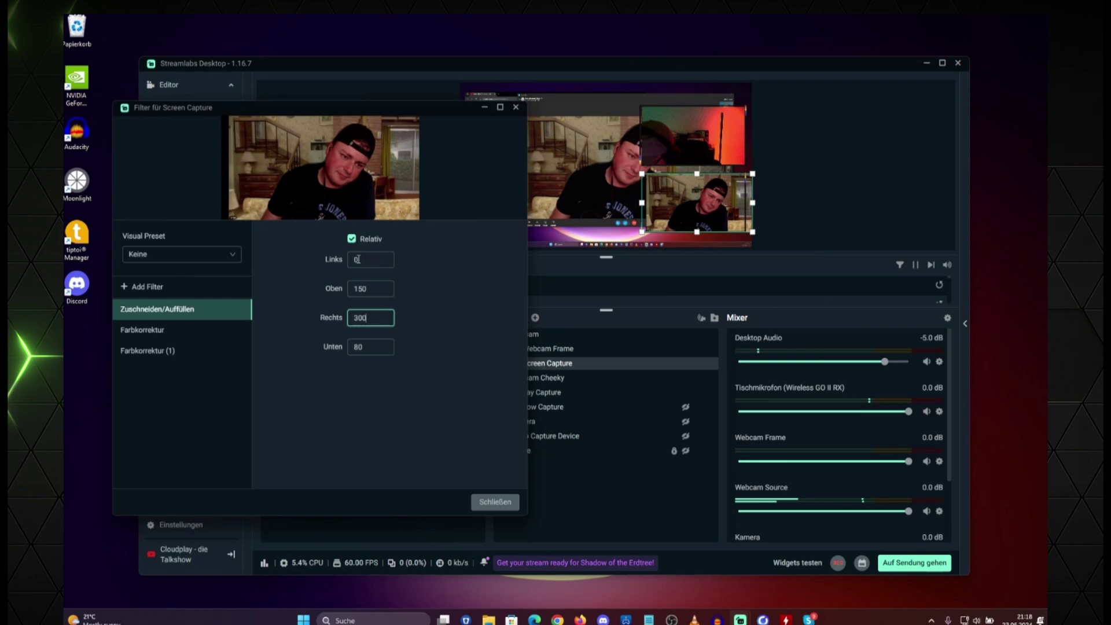
{"action": "left_click", "coordinate": [357, 259]}
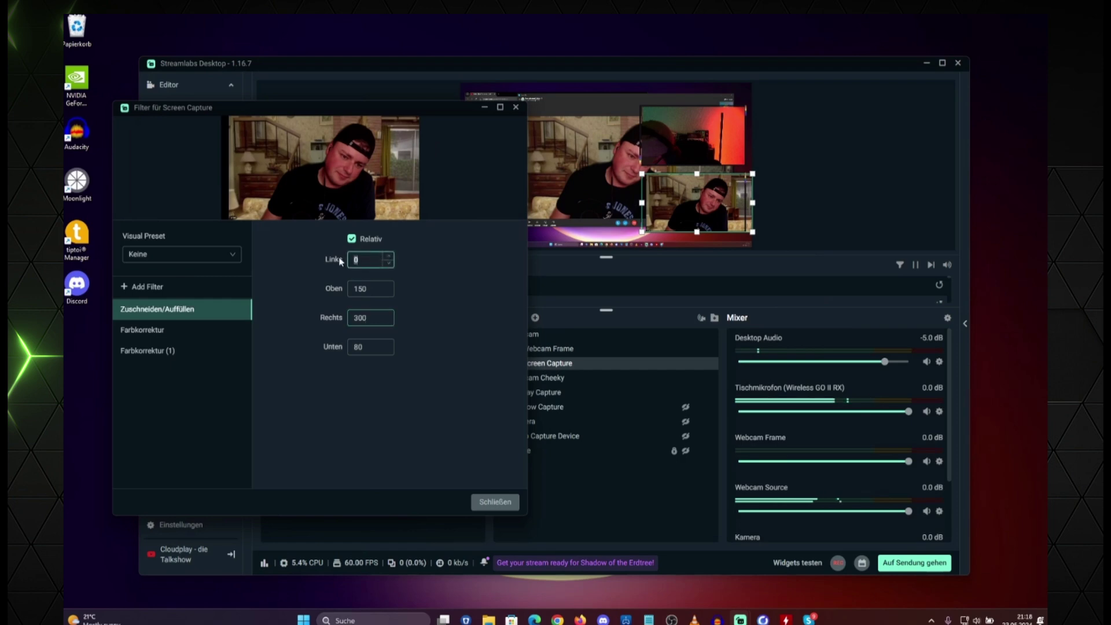
{"action": "type", "text": "10"}
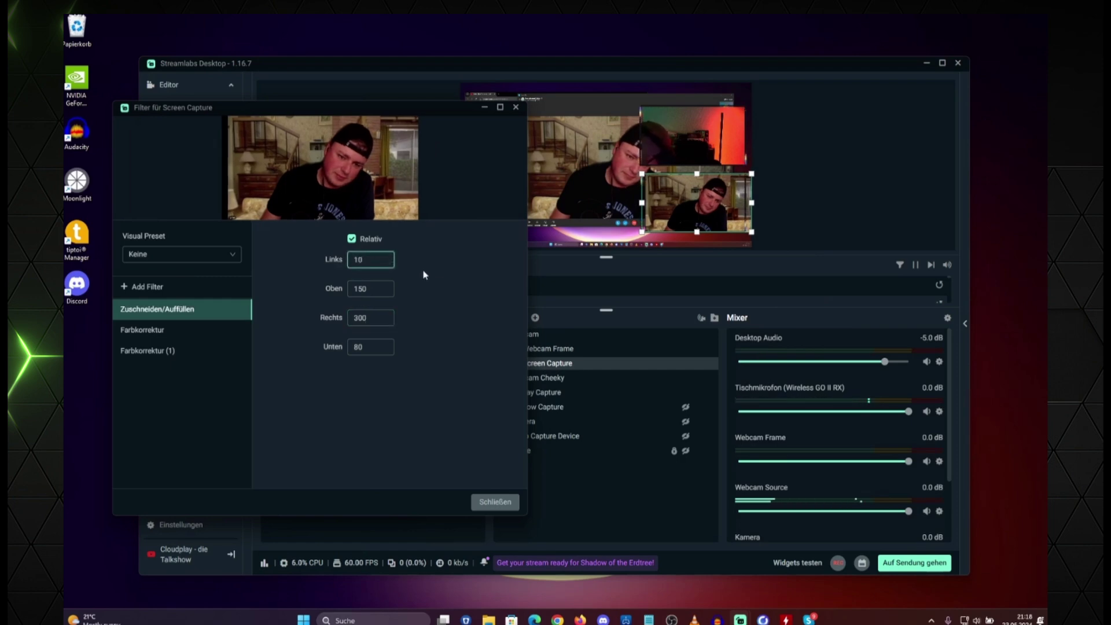
Set the right crop (Rechts) of the Screen Capture's Zuschneiden/Auffüllen filter to 380.
{"action": "key", "text": "Tab"}
{"action": "key", "text": "Tab"}
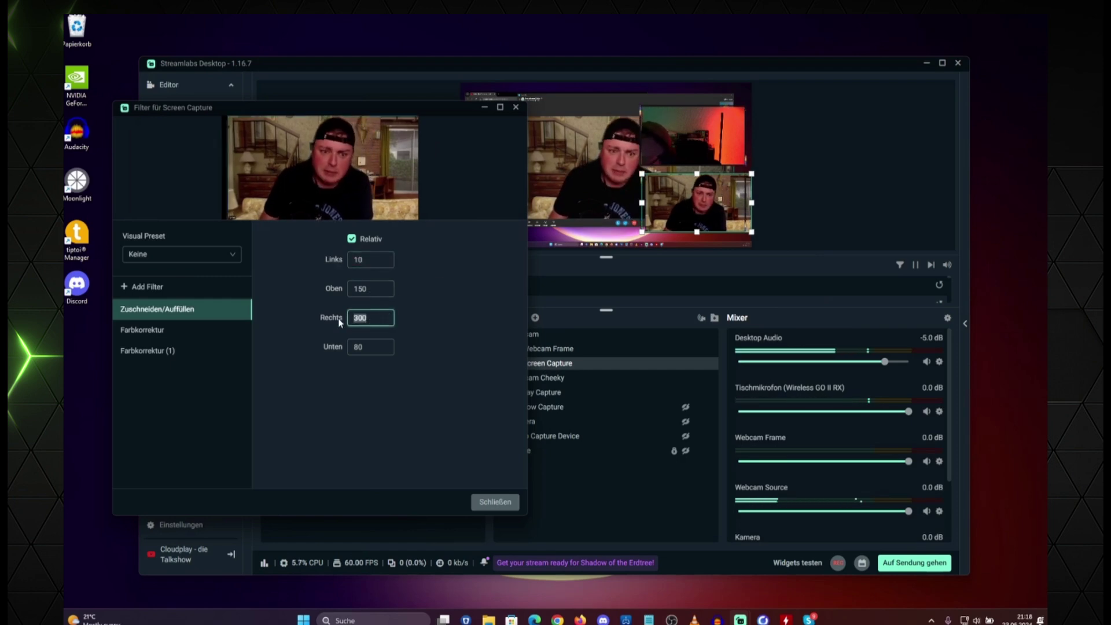
{"action": "type", "text": "380"}
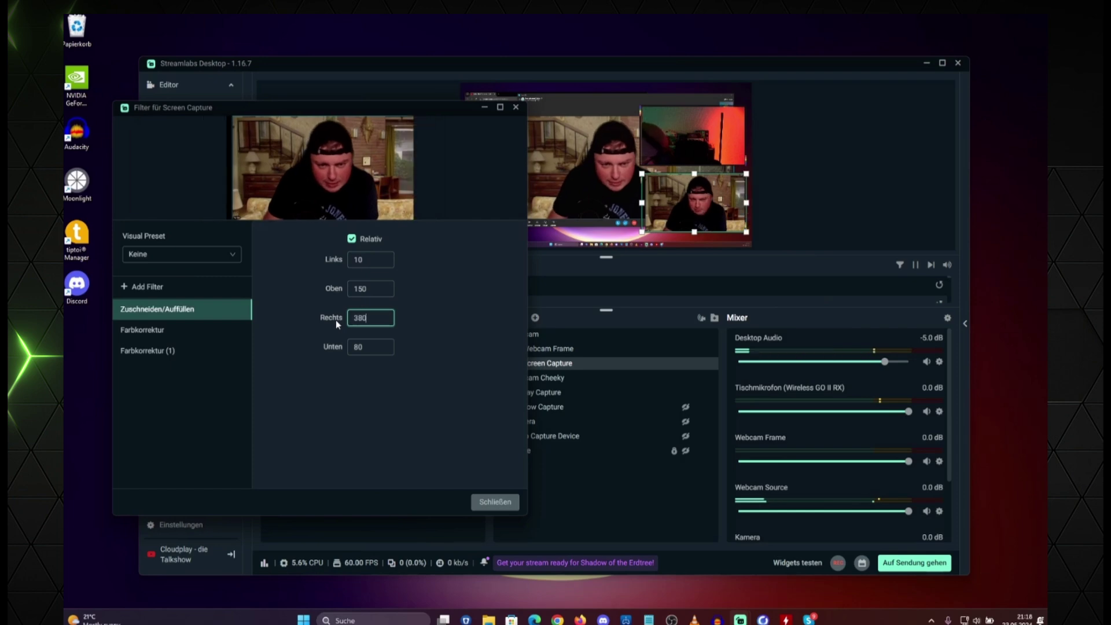
Shift the Webcam Frame in the Webcam folder horizontally to X position 1566 by editing its transformation.
{"action": "left_click", "coordinate": [676, 233]}
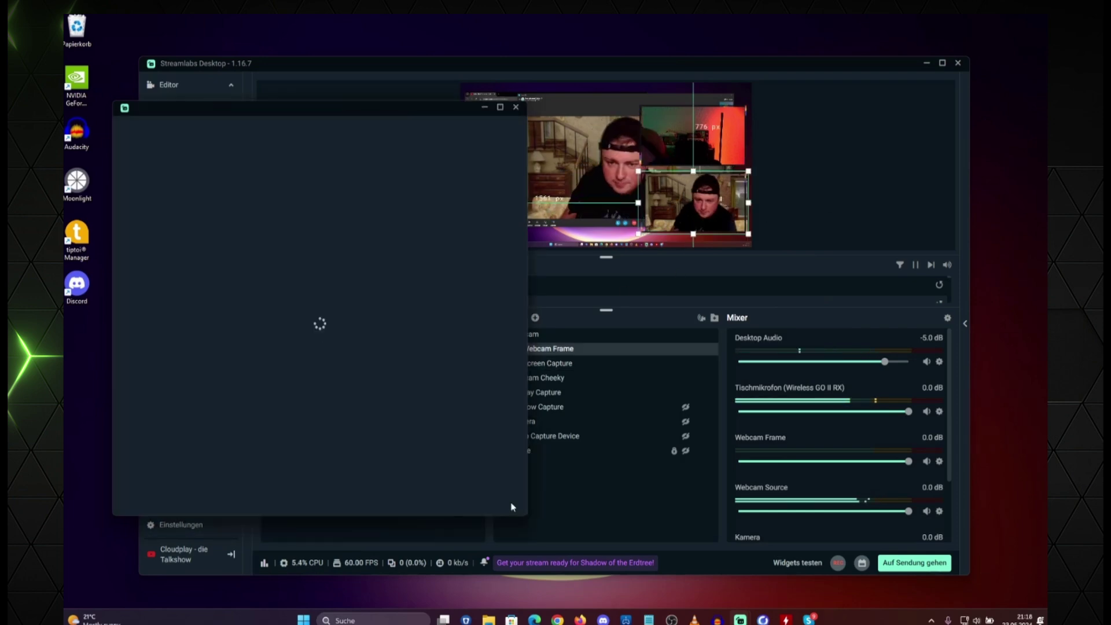
{"action": "right_click", "coordinate": [684, 217]}
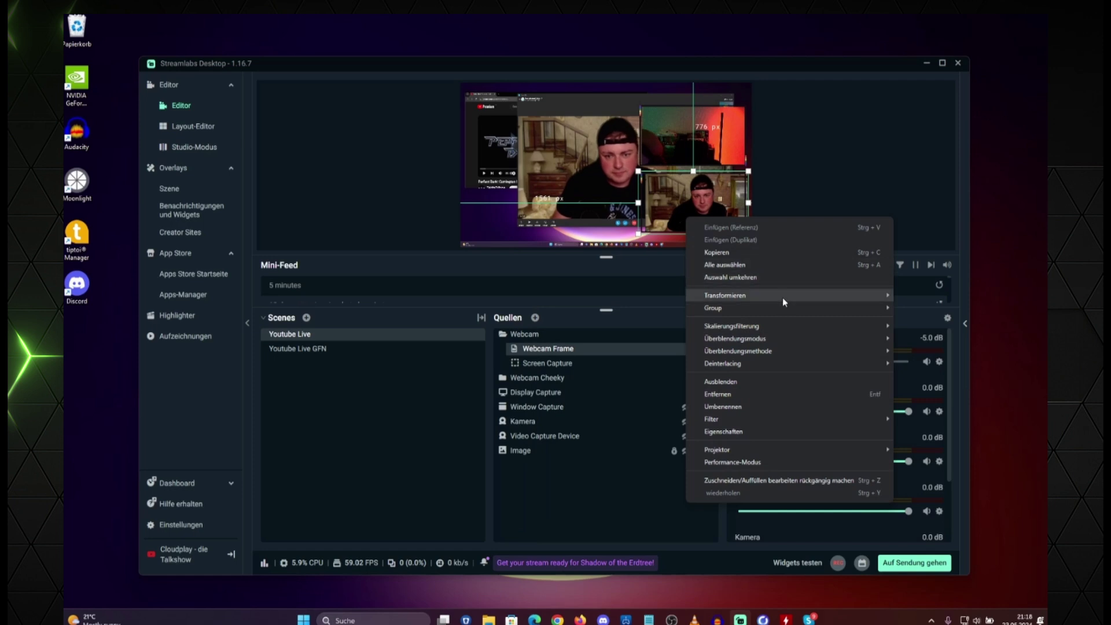
{"action": "mouse_move", "coordinate": [783, 298]}
{"action": "left_click", "coordinate": [925, 301]}
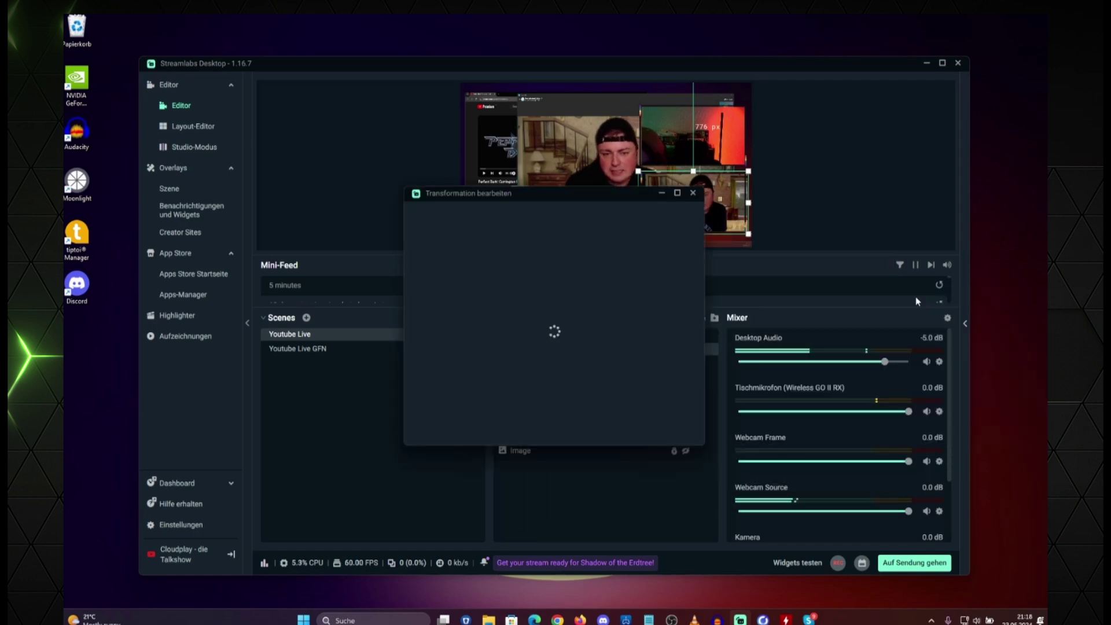
{"action": "left_click_drag", "start_coordinate": [554, 191], "coordinate": [357, 156]}
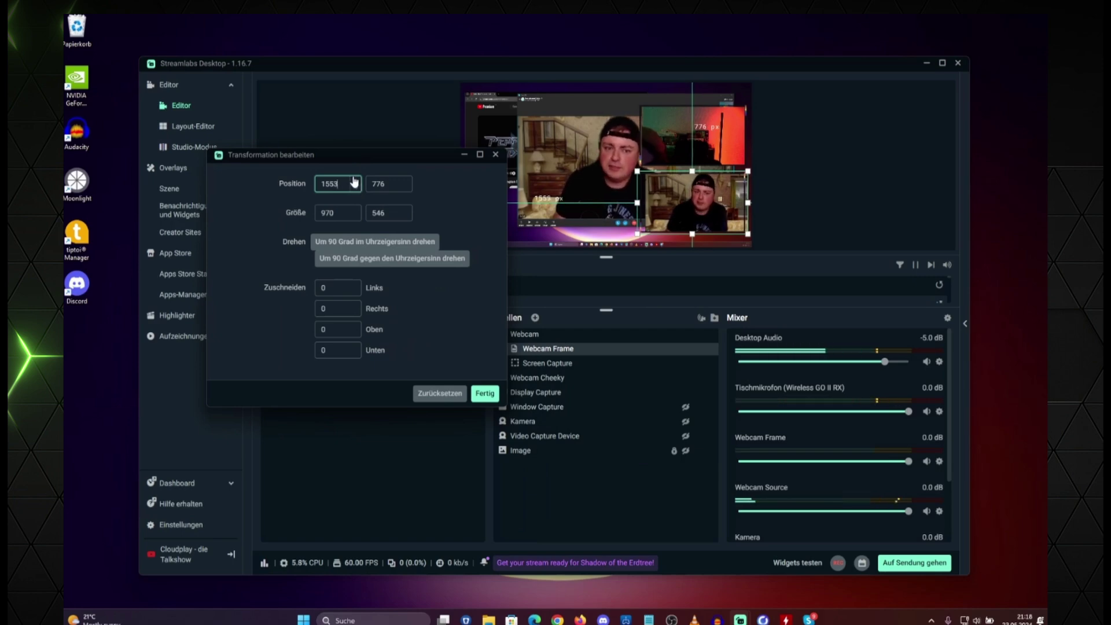
{"action": "left_click", "coordinate": [354, 182]}
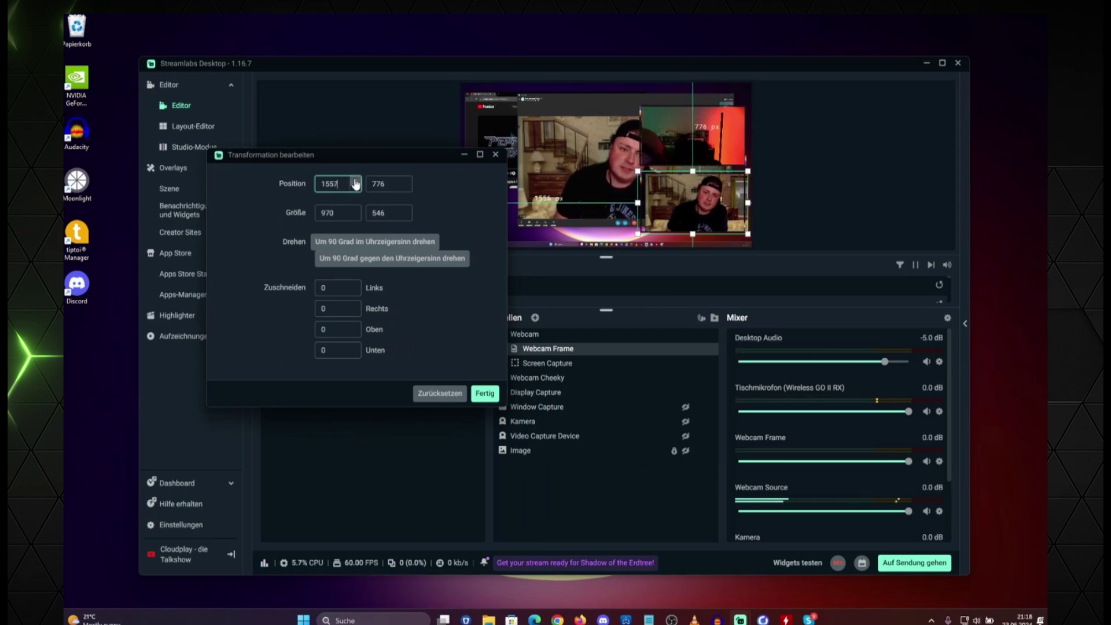
{"action": "left_click", "coordinate": [355, 182]}
{"action": "left_click", "coordinate": [355, 181]}
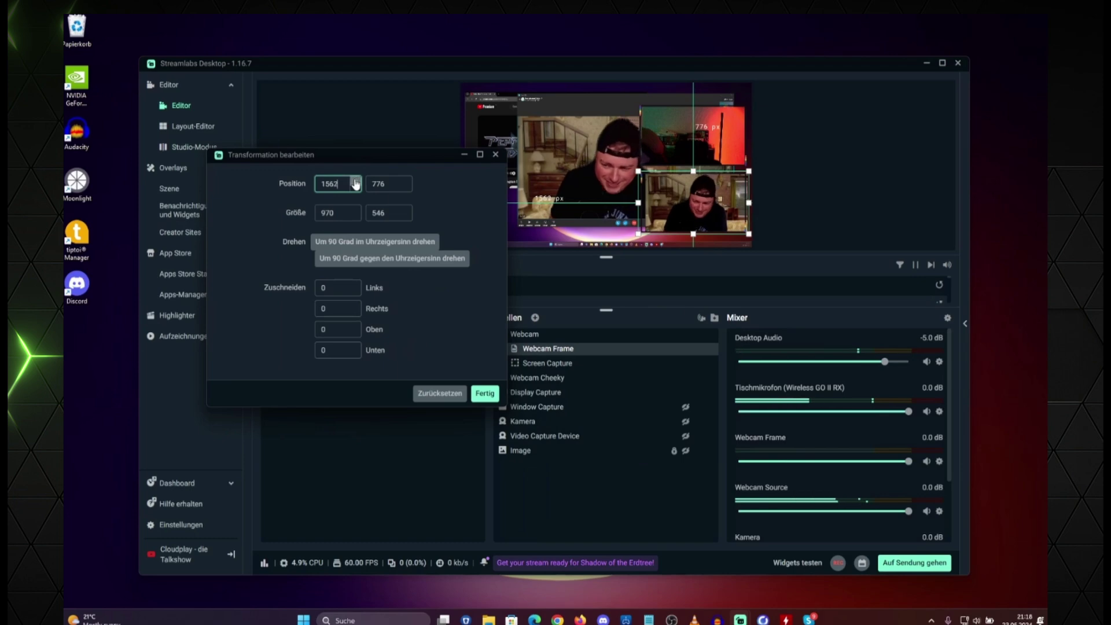
{"action": "left_click", "coordinate": [355, 181]}
{"action": "left_click", "coordinate": [355, 182]}
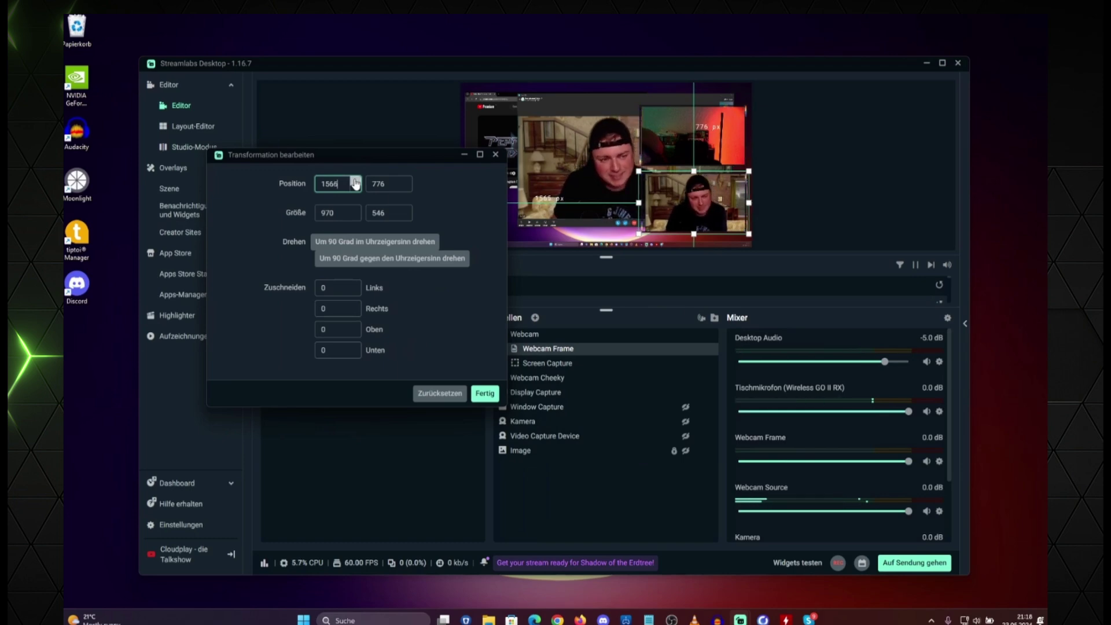
{"action": "left_click", "coordinate": [485, 393]}
Move the Webcam Frame of the Webcam Cheeky folder to about 1574 px from the canvas's left edge and 172 px from its top.
{"action": "left_click", "coordinate": [547, 379]}
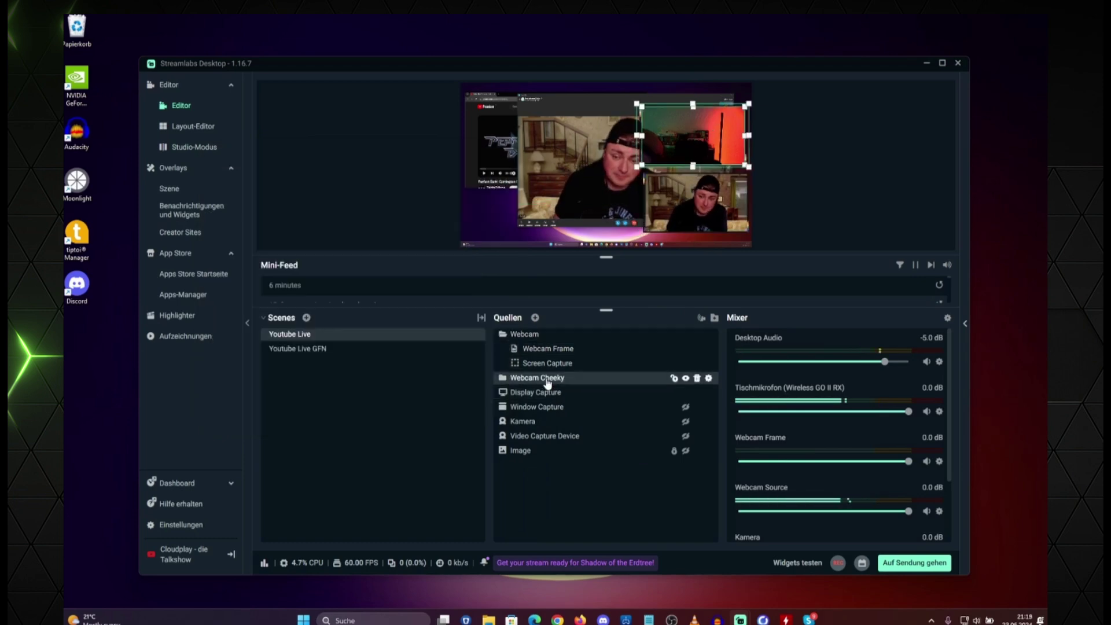
{"action": "left_click", "coordinate": [687, 132]}
{"action": "left_click", "coordinate": [691, 148]}
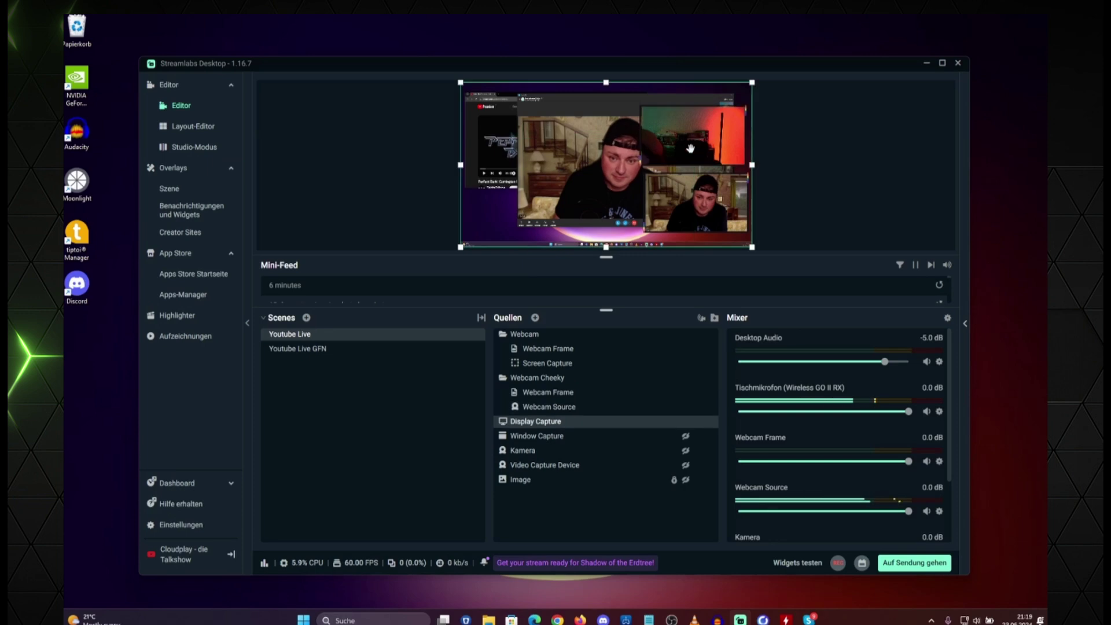
{"action": "left_click", "coordinate": [188, 126]}
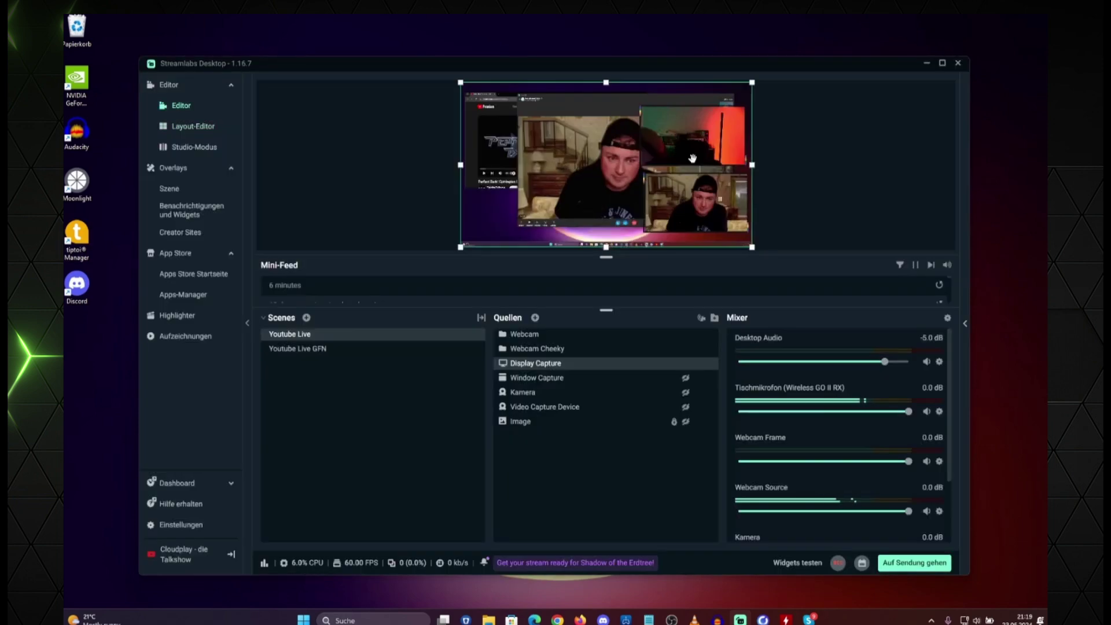
{"action": "left_click_drag", "start_coordinate": [687, 137], "coordinate": [686, 135]}
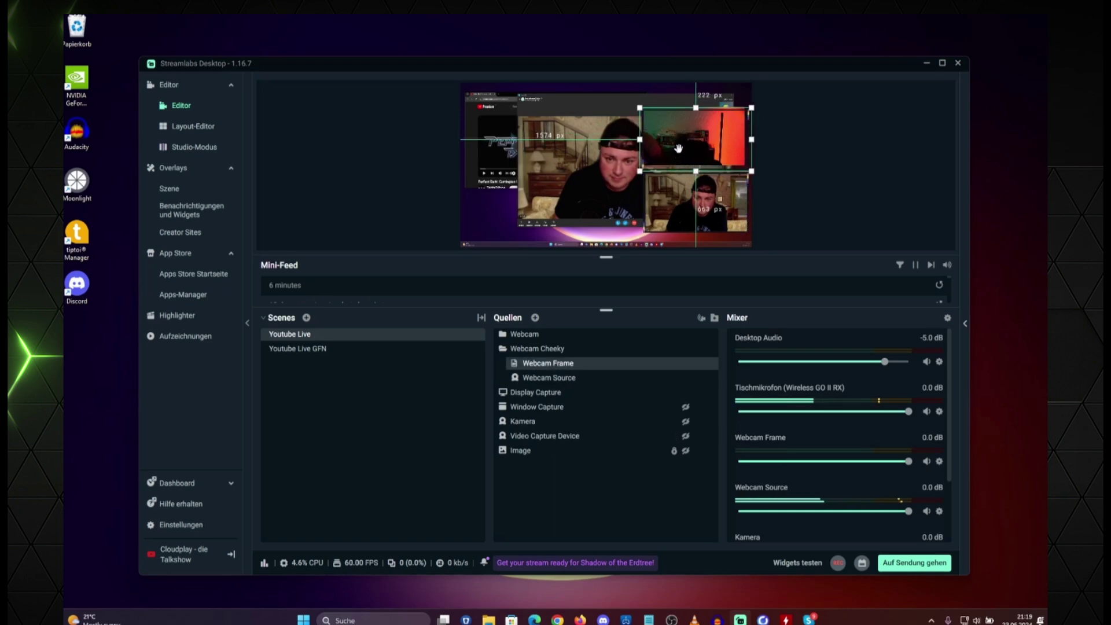
{"action": "left_click_drag", "start_coordinate": [679, 149], "coordinate": [679, 143]}
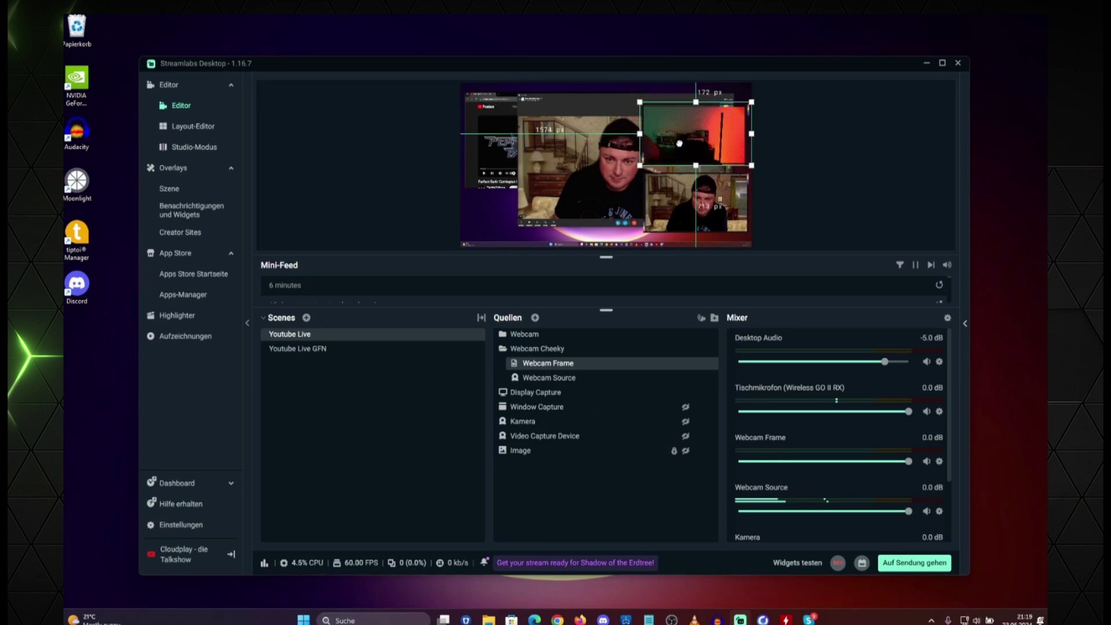
{"action": "left_click", "coordinate": [706, 137]}
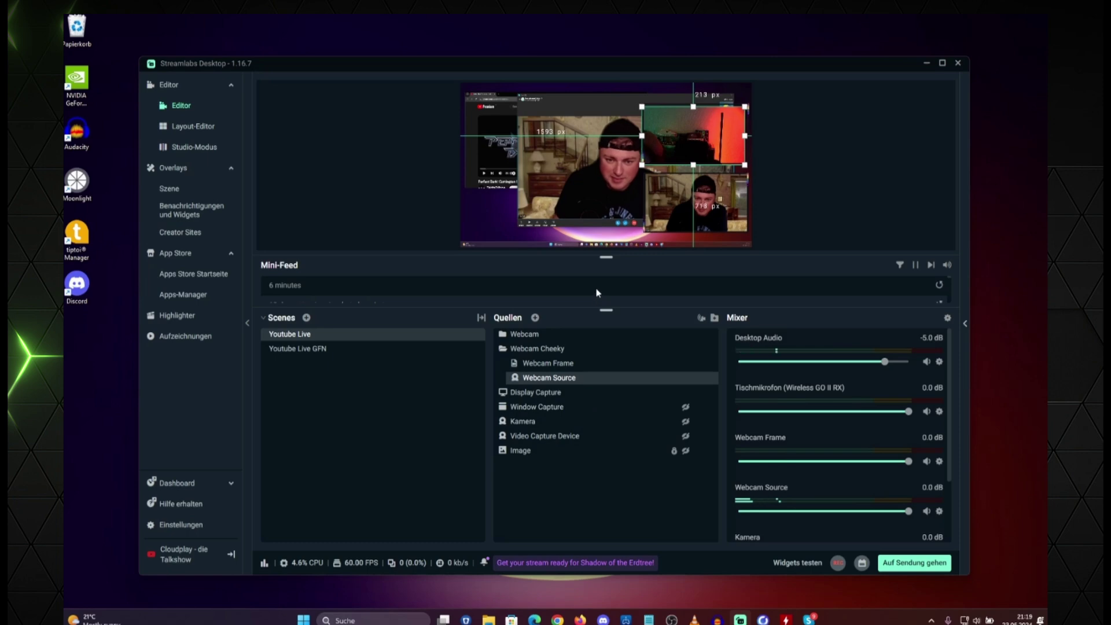
{"action": "right_click", "coordinate": [592, 377]}
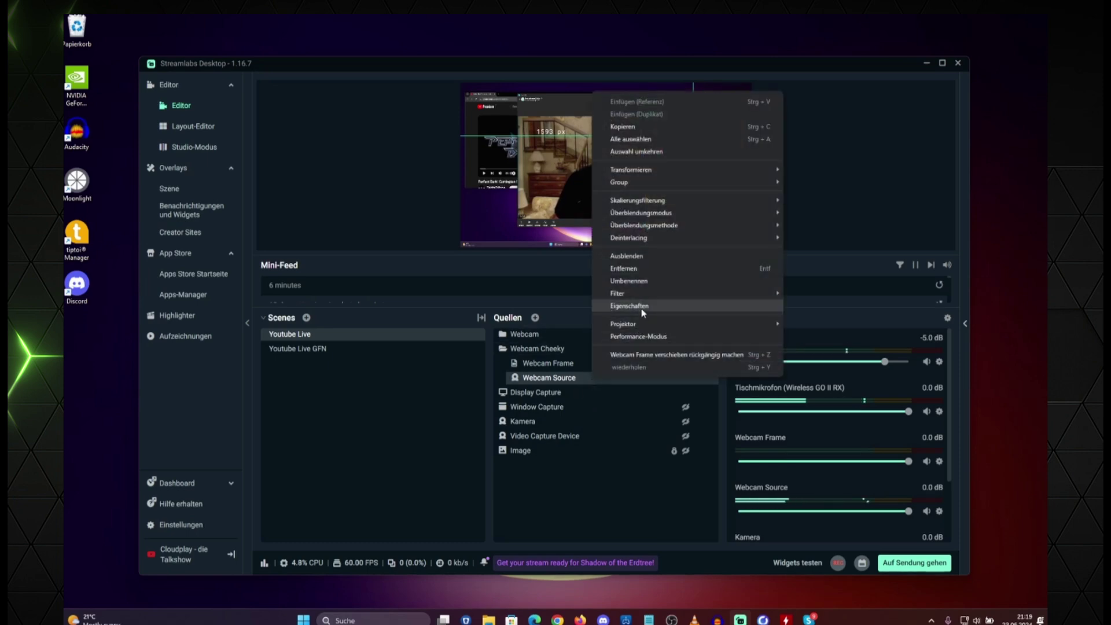
{"action": "left_click", "coordinate": [641, 313]}
{"action": "left_click", "coordinate": [697, 115]}
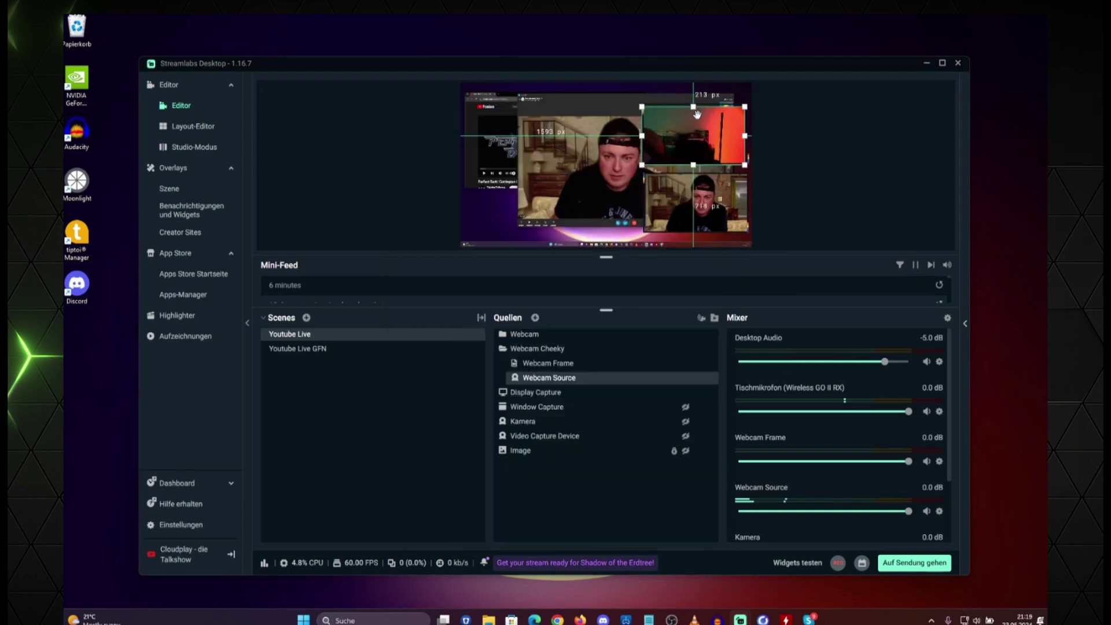
Set the position of the Webcam Source in the Webcam Cheeky folder to 1595, 195 and finish the transformation.
{"action": "right_click", "coordinate": [581, 383]}
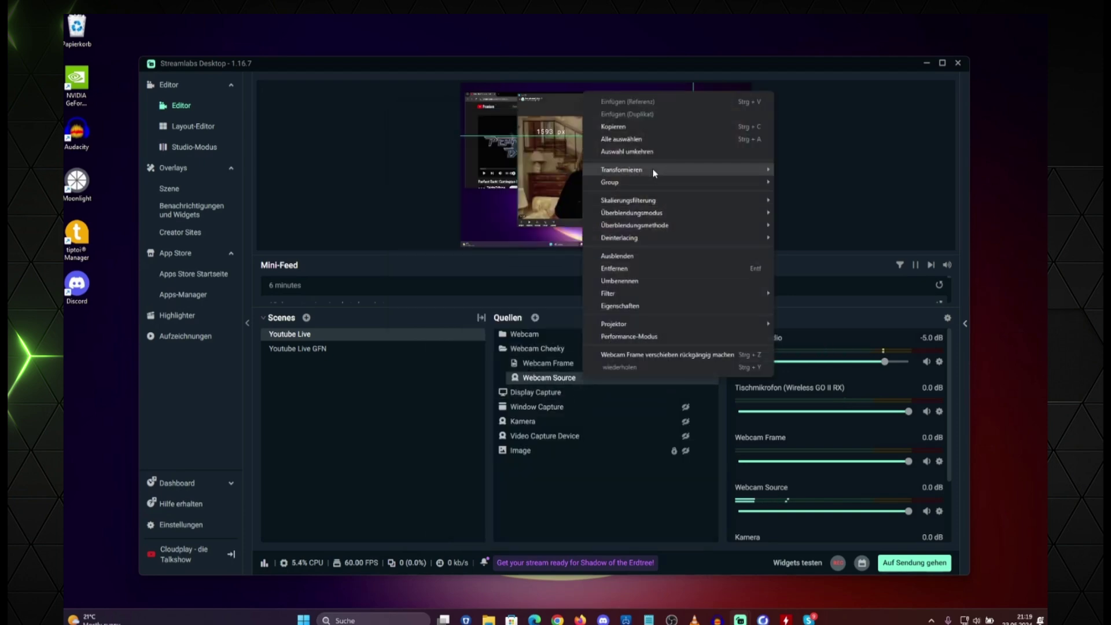
{"action": "mouse_move", "coordinate": [723, 169]}
{"action": "left_click", "coordinate": [835, 177]}
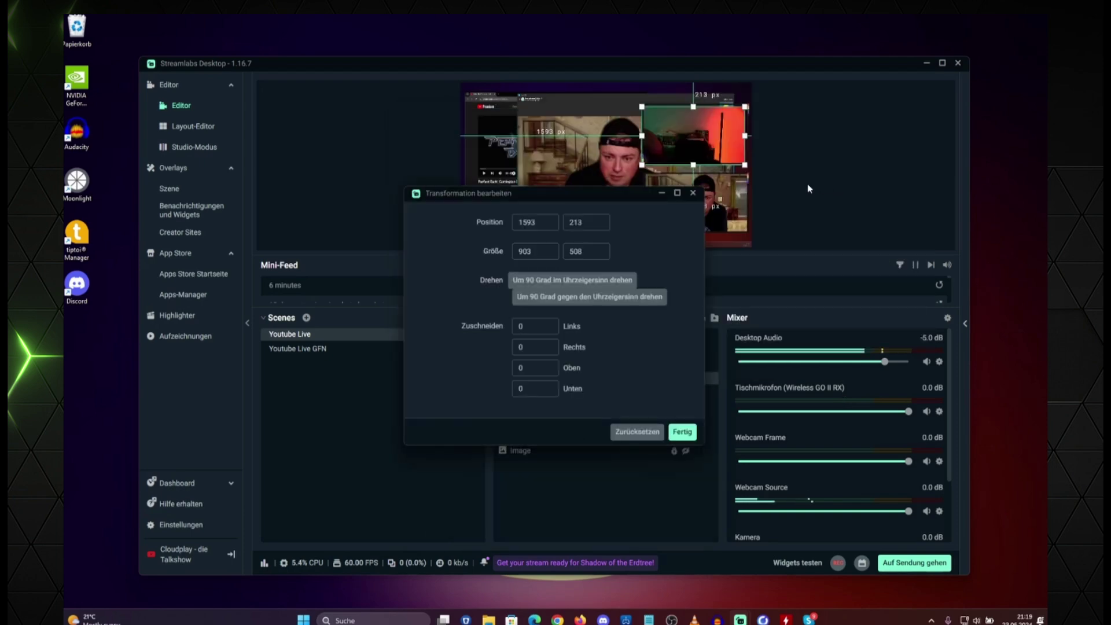
{"action": "left_click_drag", "start_coordinate": [568, 198], "coordinate": [441, 221]}
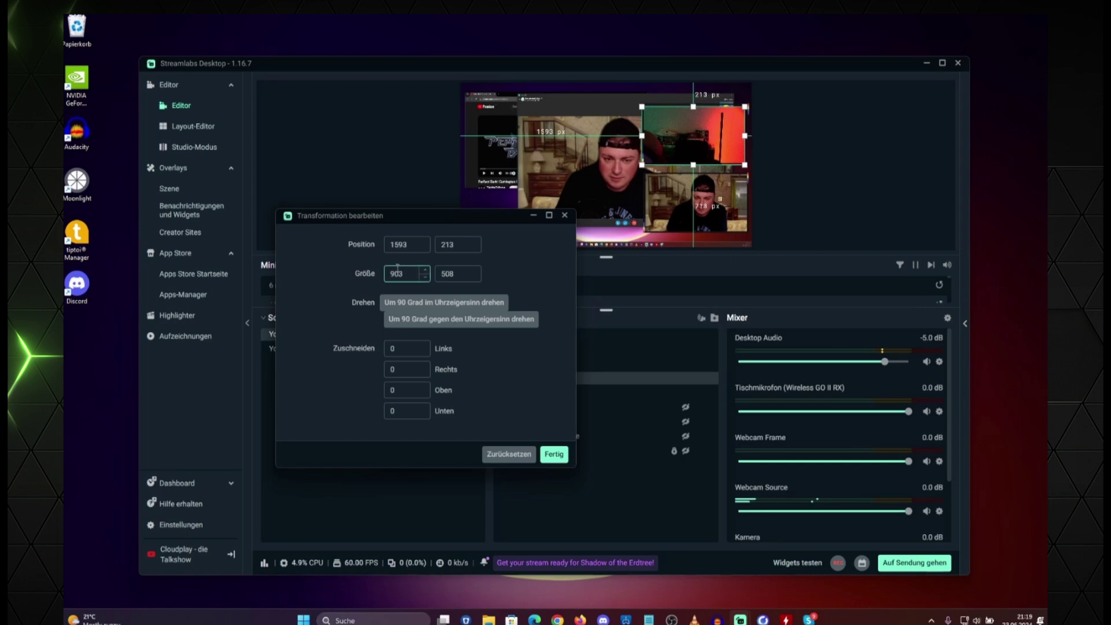
{"action": "left_click", "coordinate": [421, 245]}
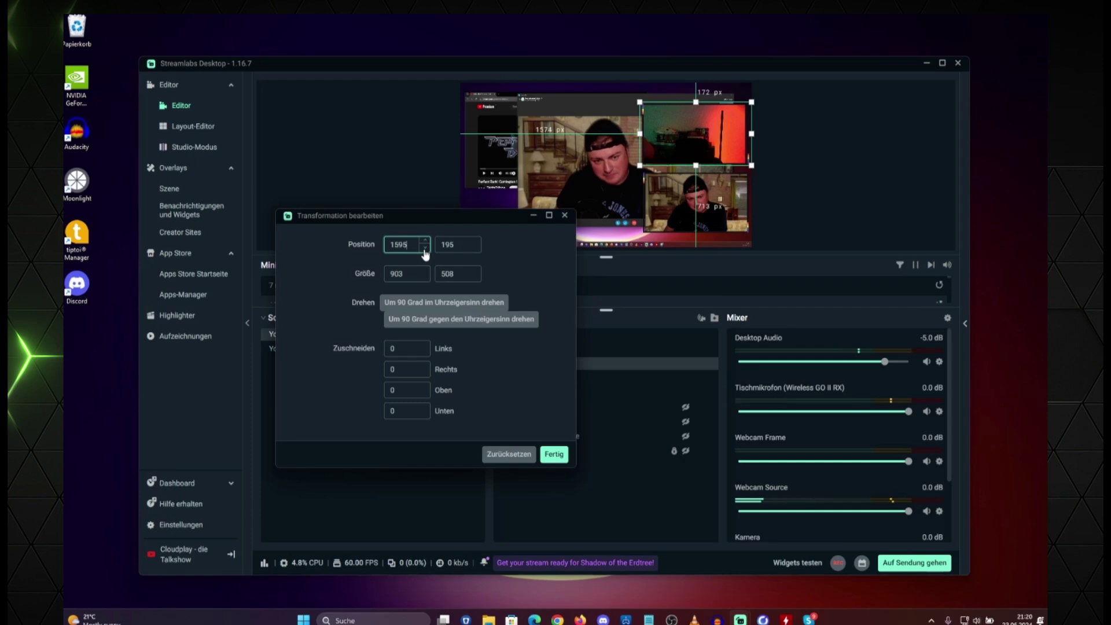
{"action": "key", "text": "Escape"}
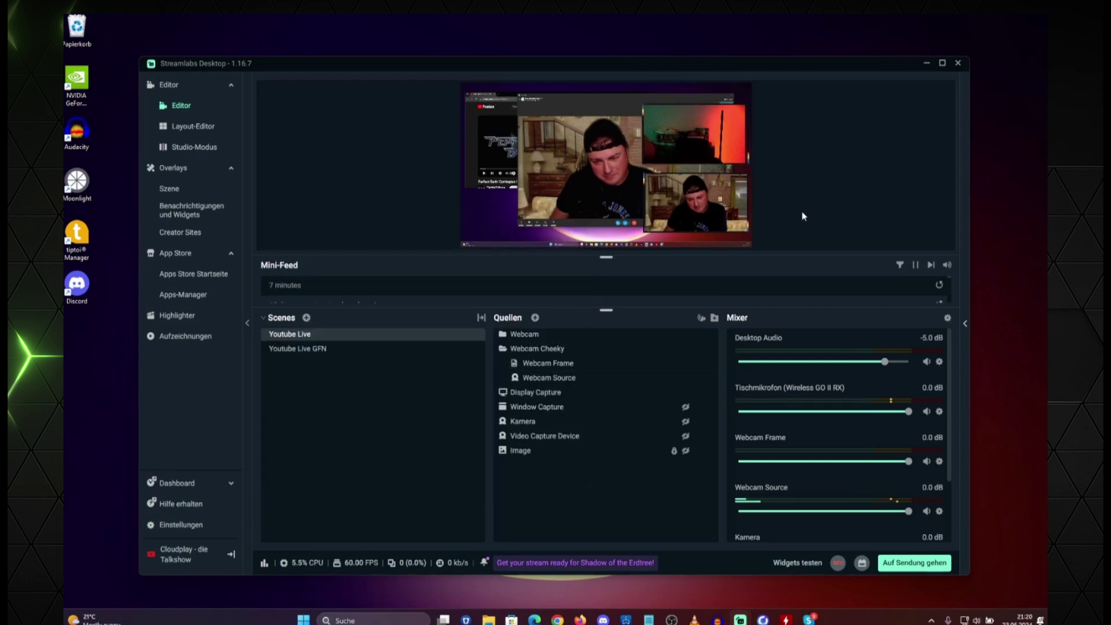
{"action": "mouse_move", "coordinate": [741, 620]}
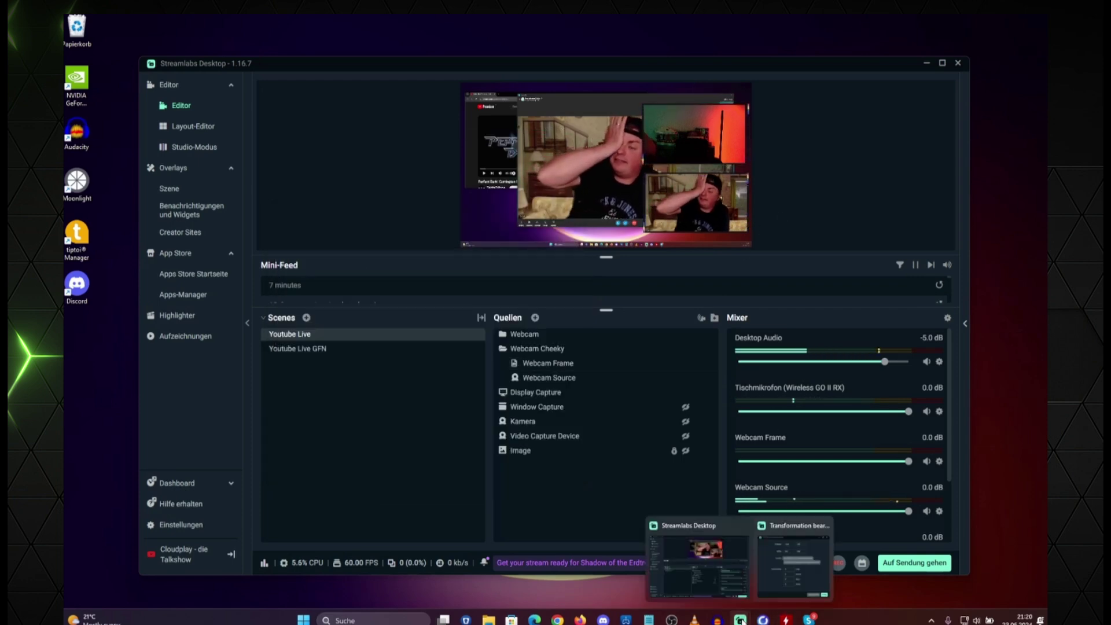
{"action": "left_click", "coordinate": [793, 564]}
{"action": "left_click", "coordinate": [556, 453]}
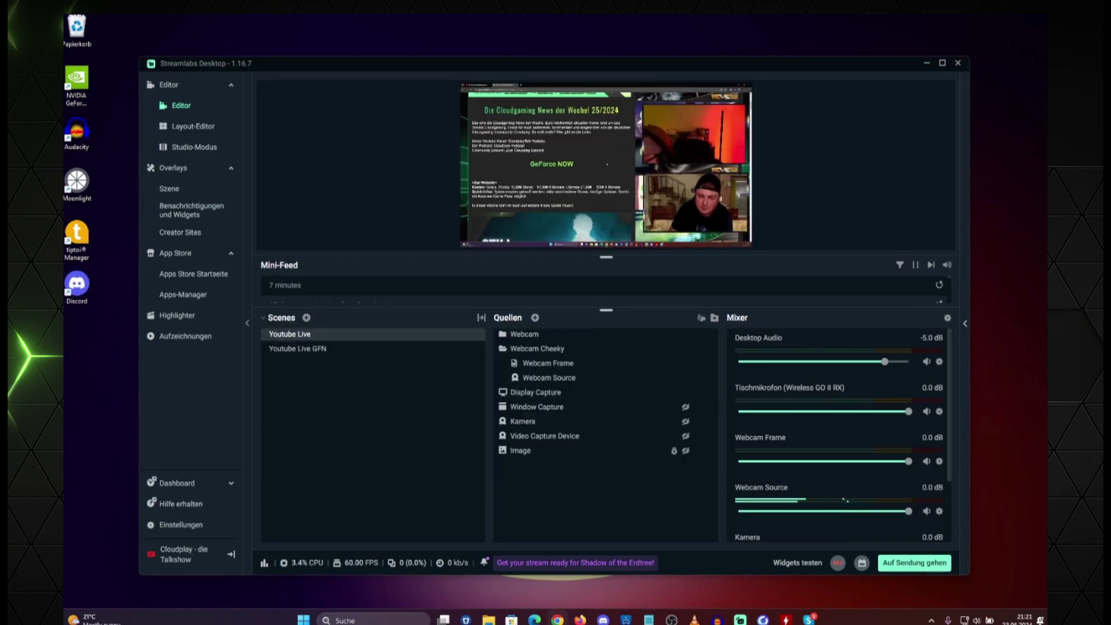
Set the horizontal position of the Screen Capture in the Webcam folder to -6 and finish the transformation.
{"action": "left_click", "coordinate": [703, 213]}
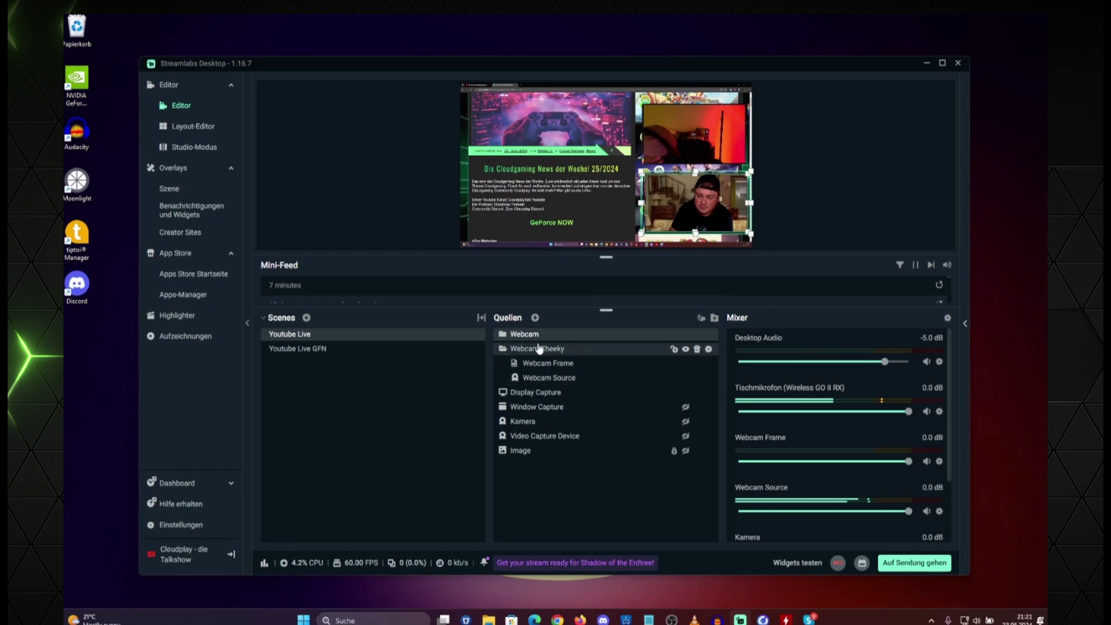
{"action": "left_click", "coordinate": [504, 335]}
{"action": "left_click", "coordinate": [554, 350]}
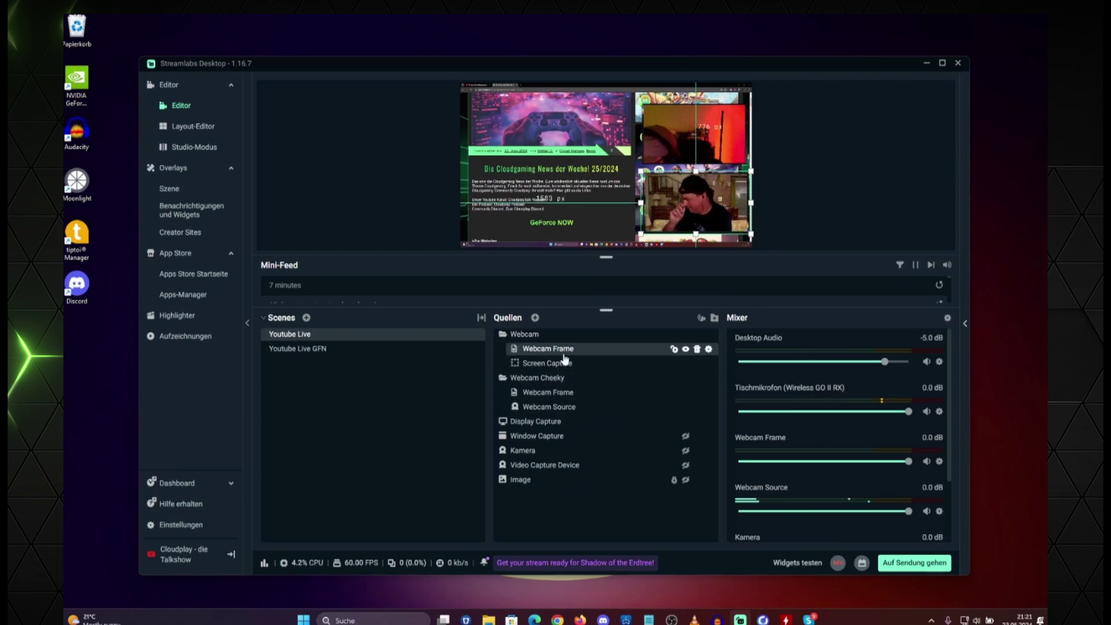
{"action": "left_click", "coordinate": [571, 364]}
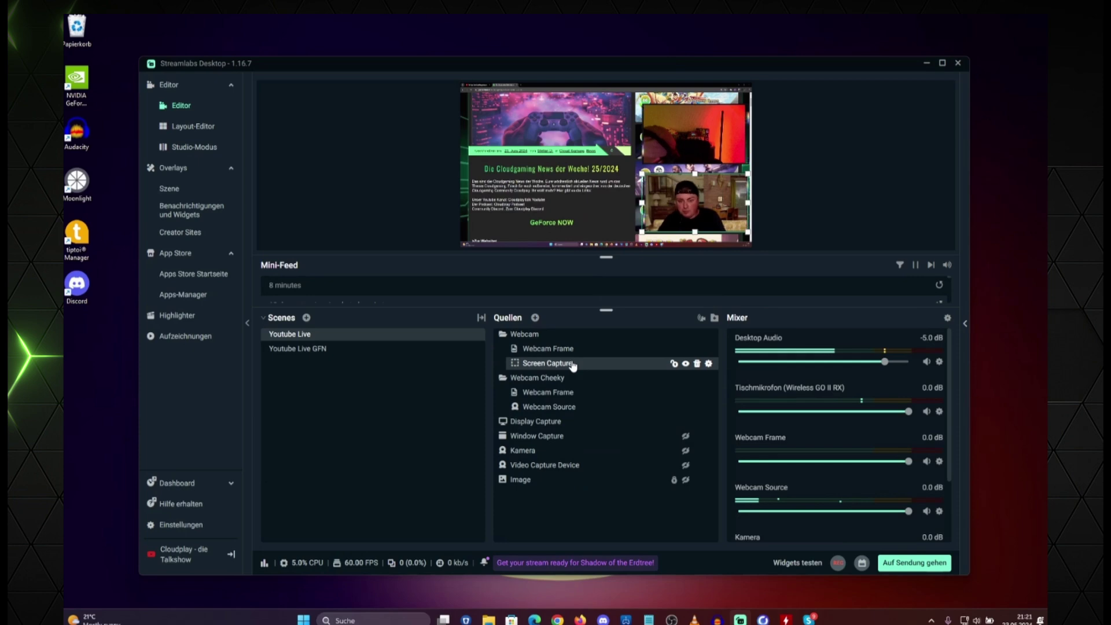
{"action": "right_click", "coordinate": [573, 363]}
{"action": "mouse_move", "coordinate": [652, 184]}
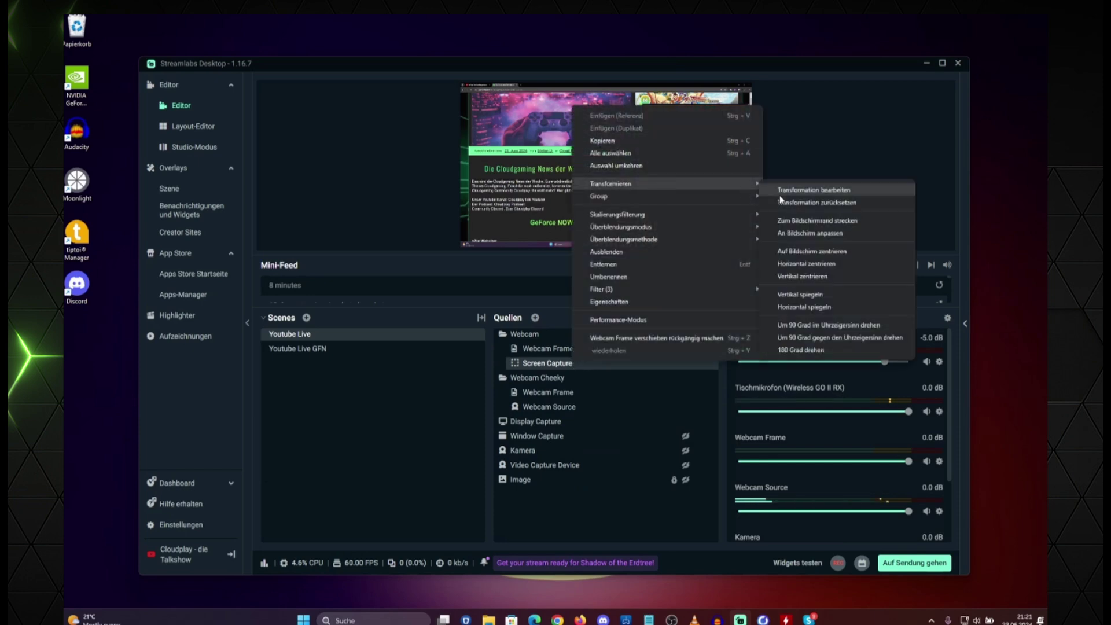
{"action": "left_click", "coordinate": [813, 190]}
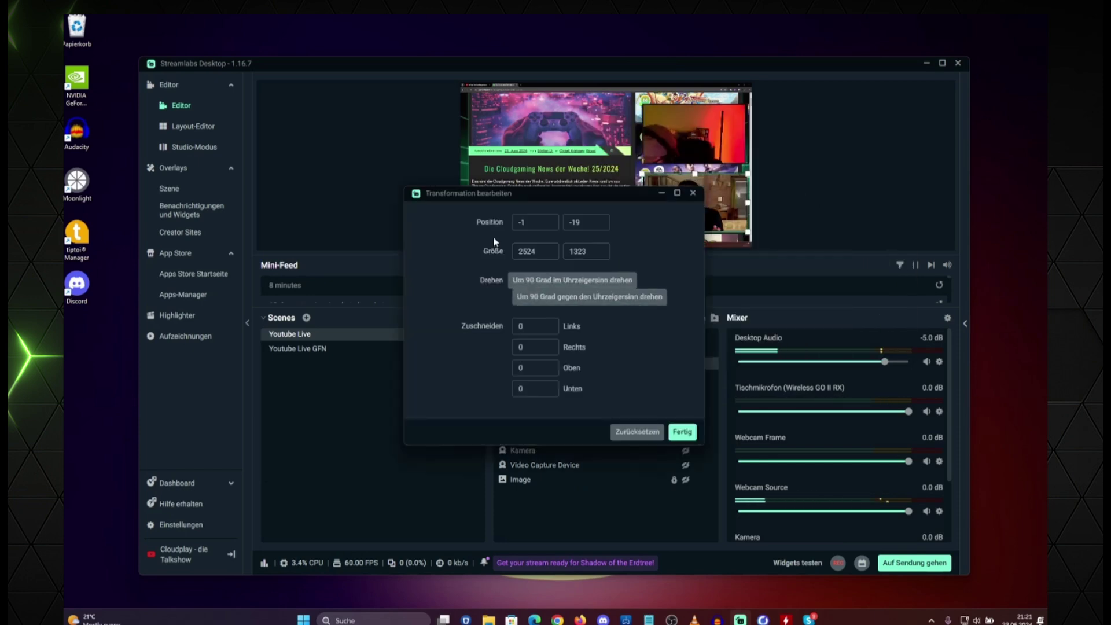
{"action": "left_click_drag", "start_coordinate": [541, 202], "coordinate": [505, 225]}
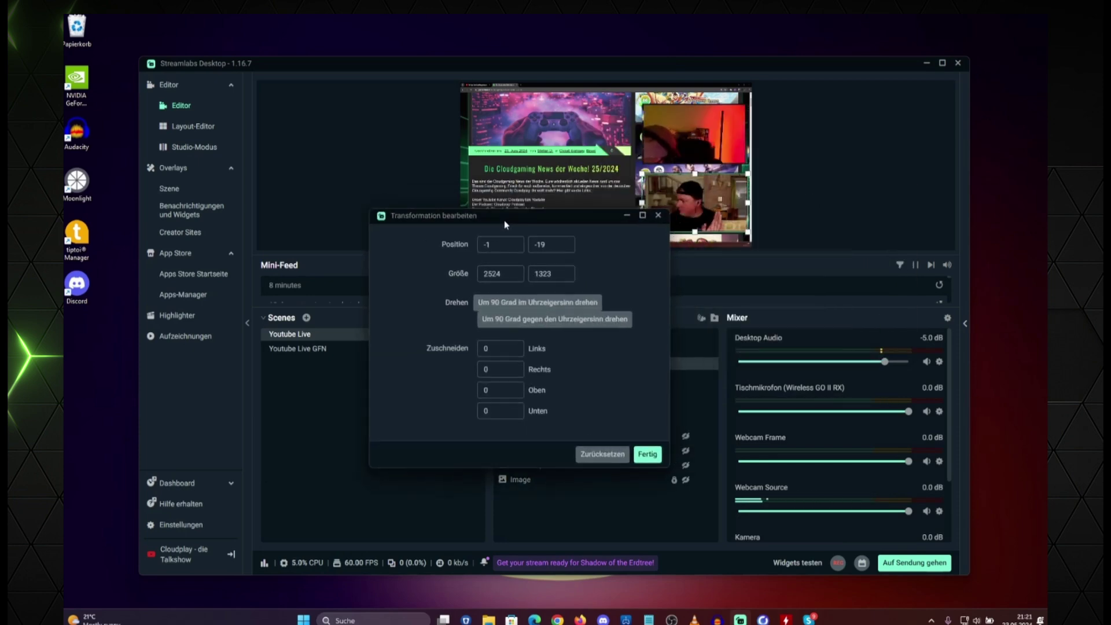
{"action": "left_click", "coordinate": [519, 250]}
{"action": "left_click", "coordinate": [519, 250]}
{"action": "left_click", "coordinate": [519, 250]}
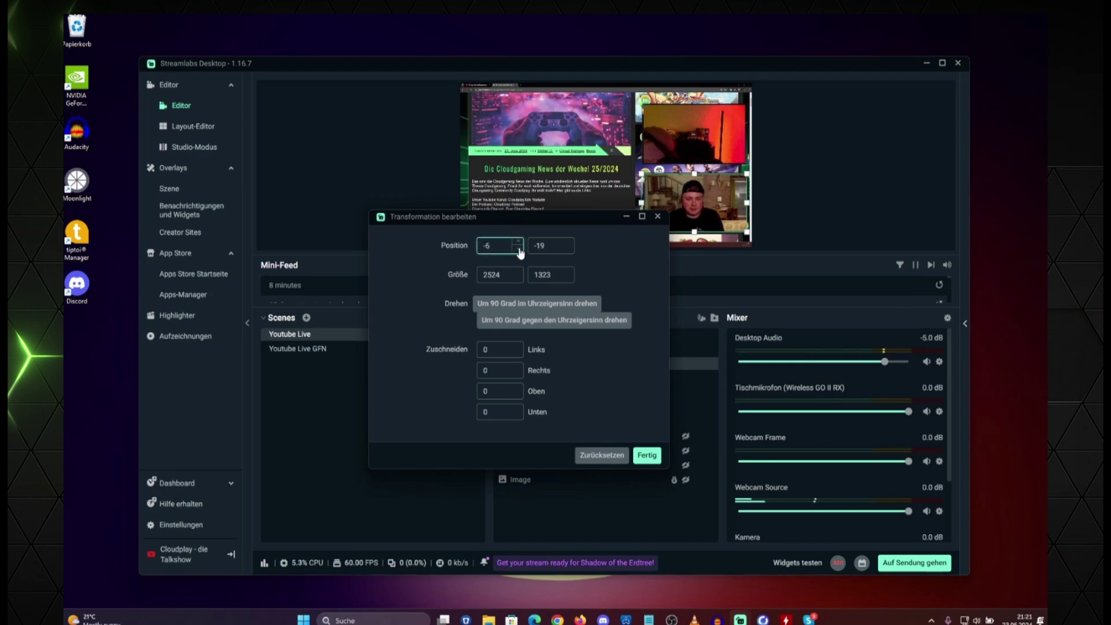
{"action": "left_click", "coordinate": [658, 457]}
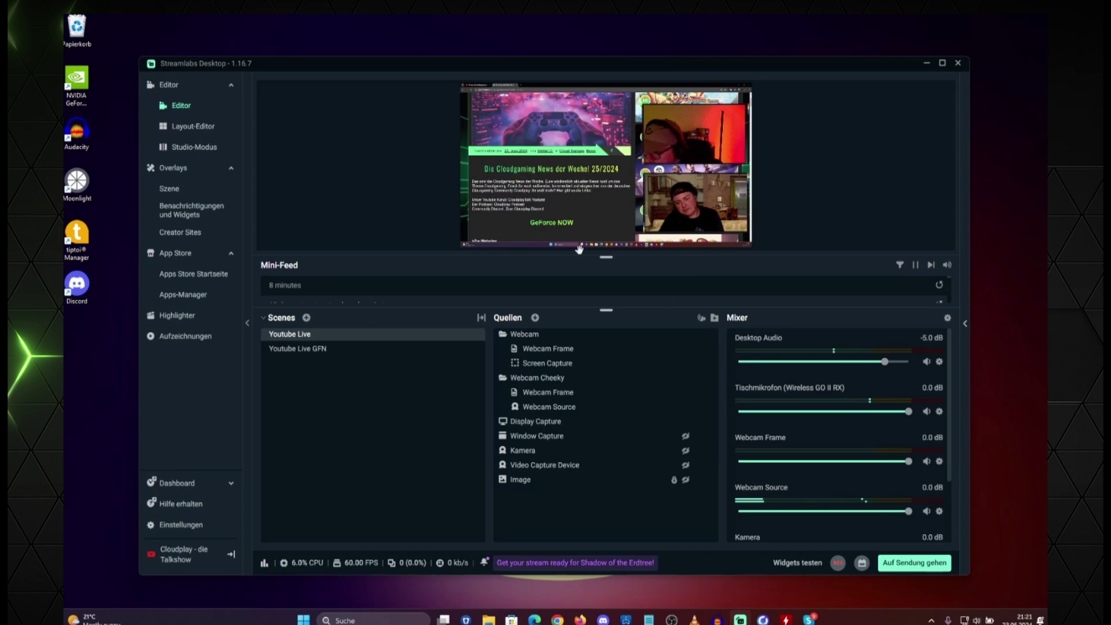